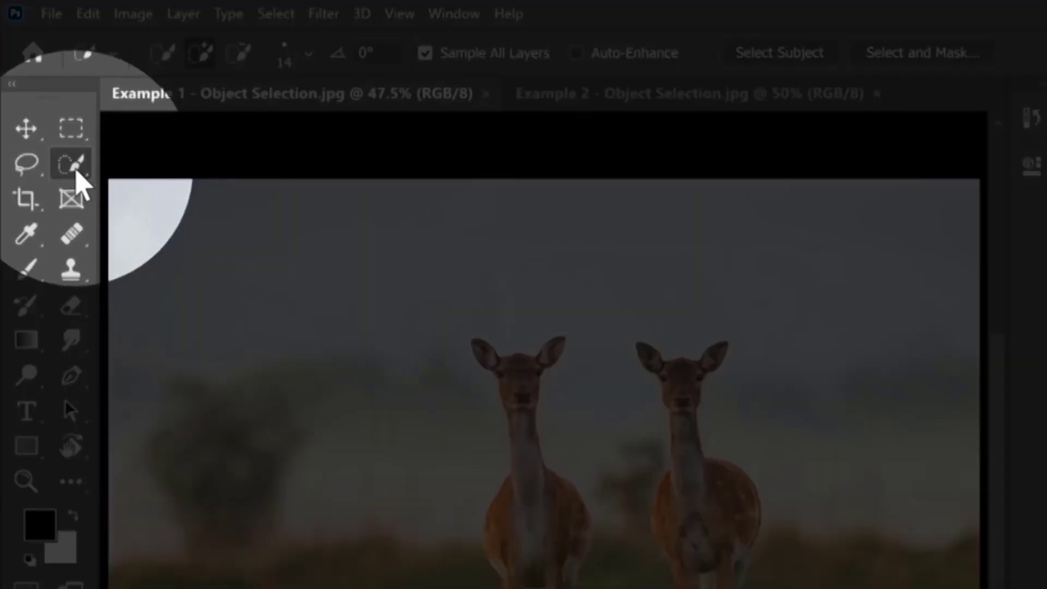
Take the Object Selection tool in Lasso mode and loosely outline the right-hand deer in the Example 1 photo.
left_click(51, 114)
mouse_move(79, 180)
left_mouse_down()
mouse_move(77, 168)
mouse_move(163, 170)
left_mouse_up()
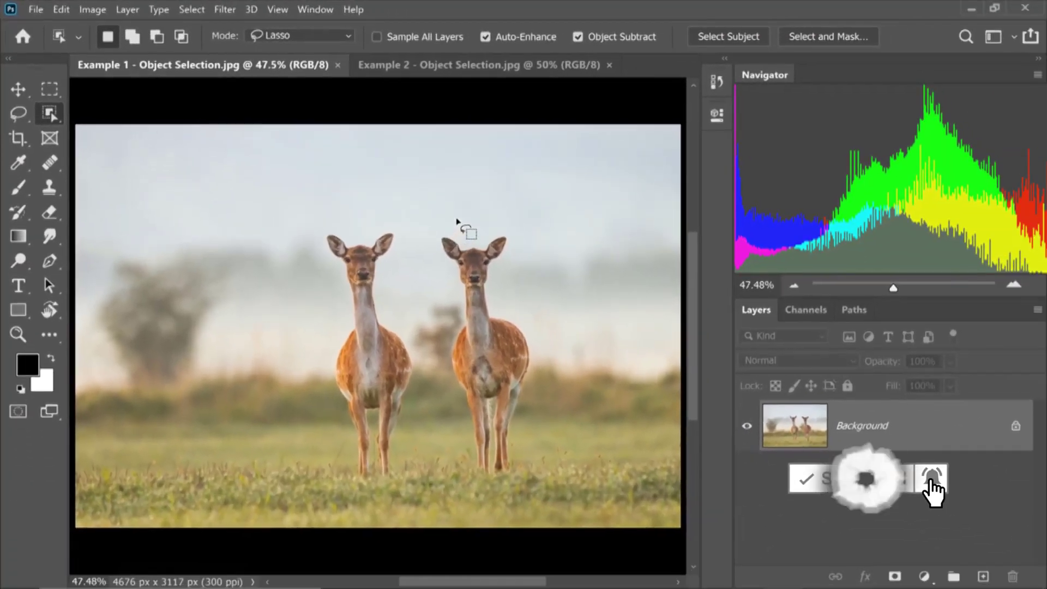
left_click_drag(657, 315, 604, 371)
mouse_move(420, 256)
left_mouse_down()
mouse_move(438, 314)
mouse_move(441, 468)
mouse_move(461, 491)
mouse_move(497, 501)
mouse_move(526, 492)
mouse_move(554, 450)
mouse_move(572, 372)
mouse_move(539, 264)
mouse_move(504, 221)
left_mouse_up()
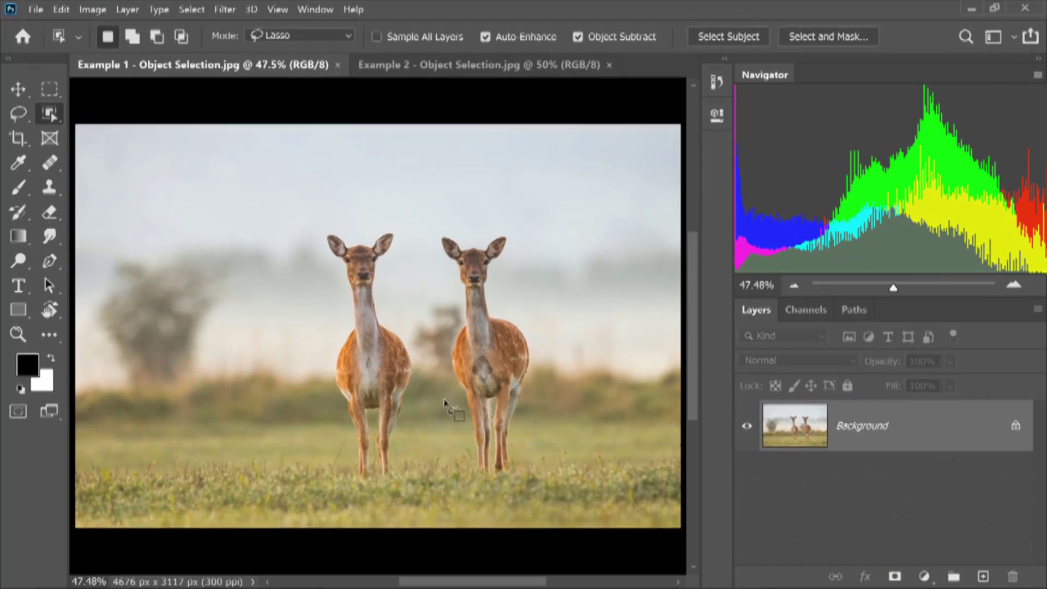
left_click_drag(476, 255, 468, 94)
scroll(445, 303, "down", 1)
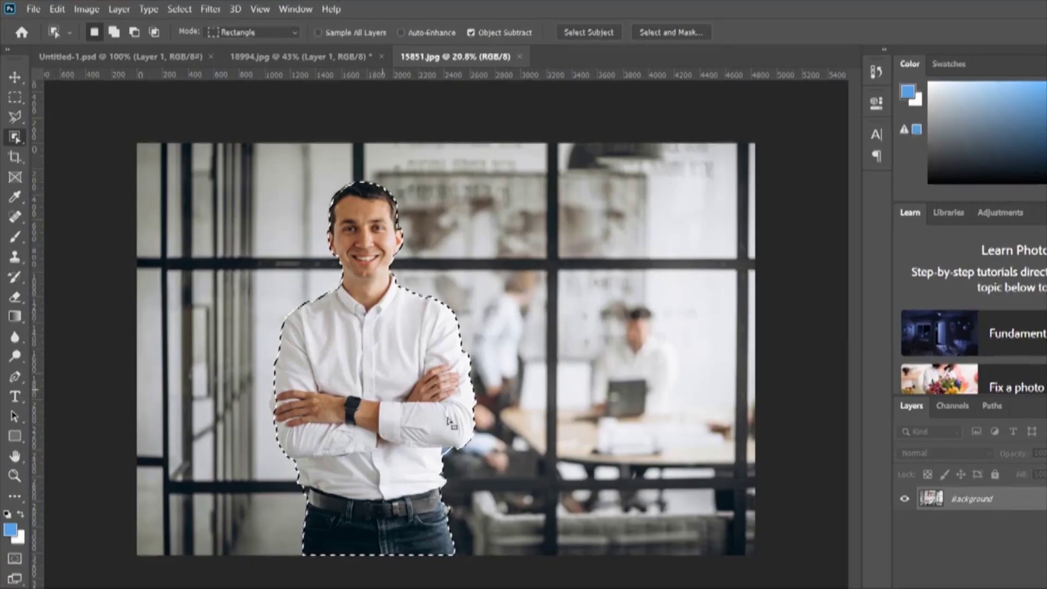
Subtract the background gap beneath the man's elbow from his selection using the Object Selection tool.
scroll(472, 380, "up", 8)
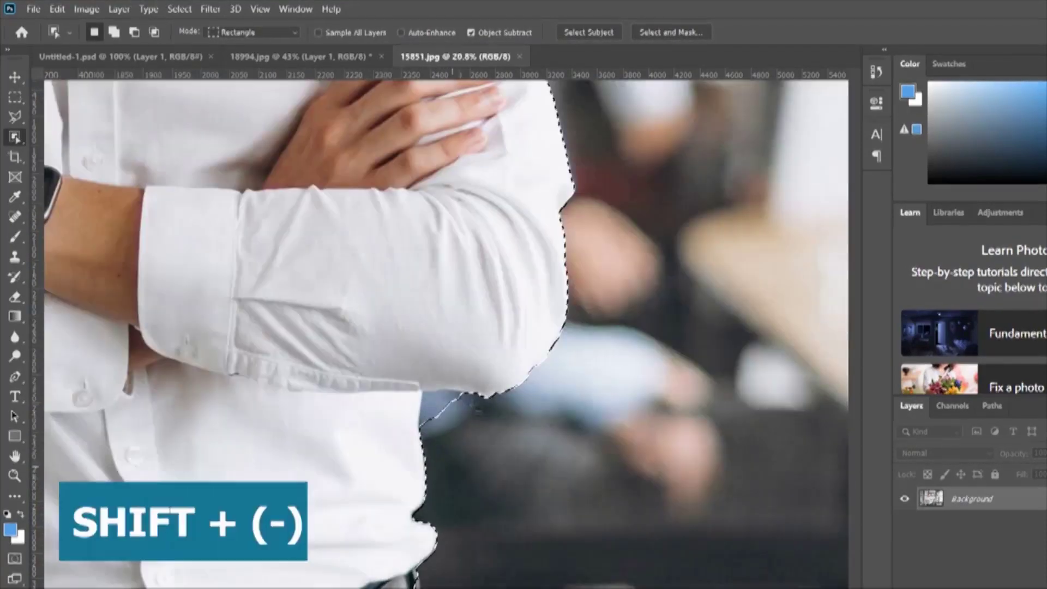
left_click_drag(474, 379, 411, 439)
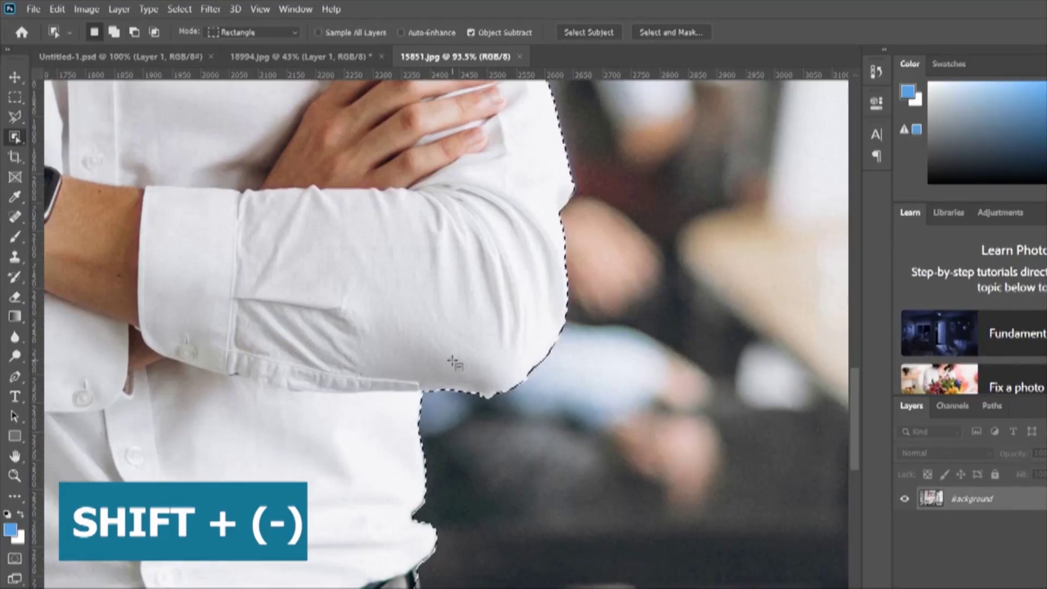
scroll(477, 408, "down", 10)
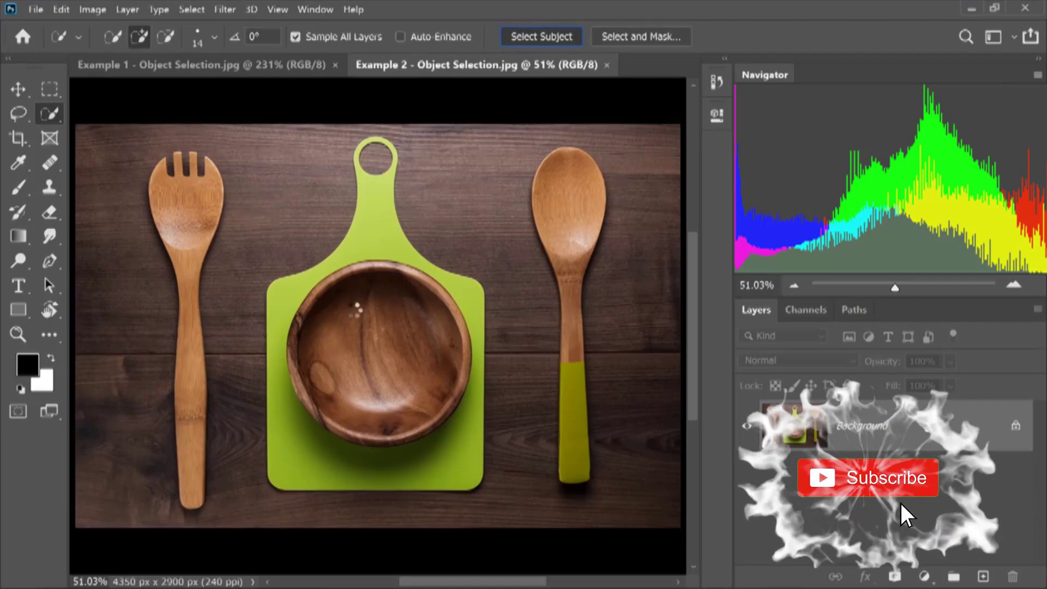
Run Select Subject on the kitchen utensils photo and clear the resulting selection.
left_click(541, 37)
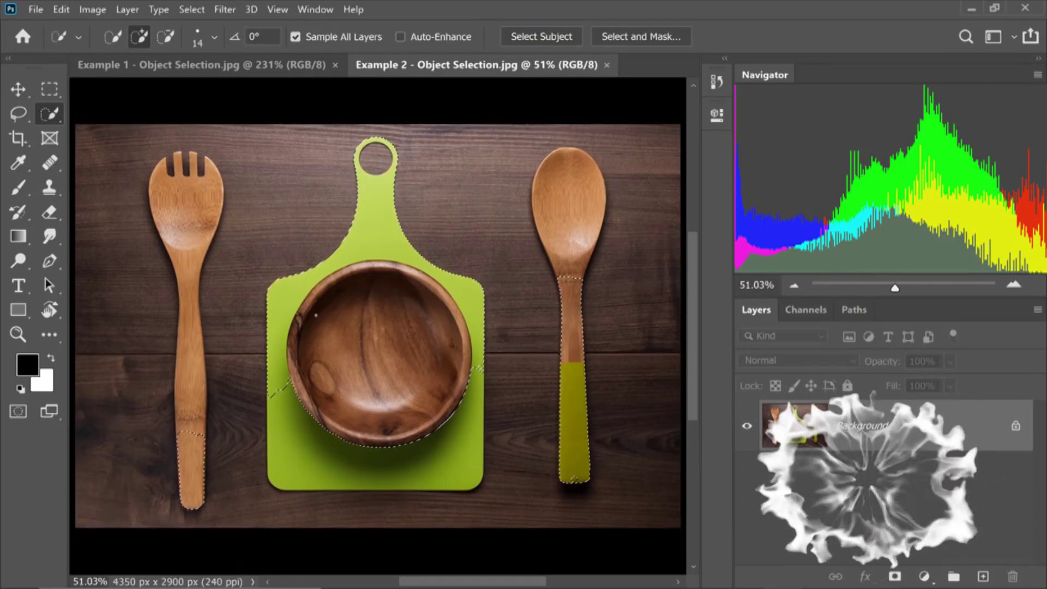
key("ctrl+d")
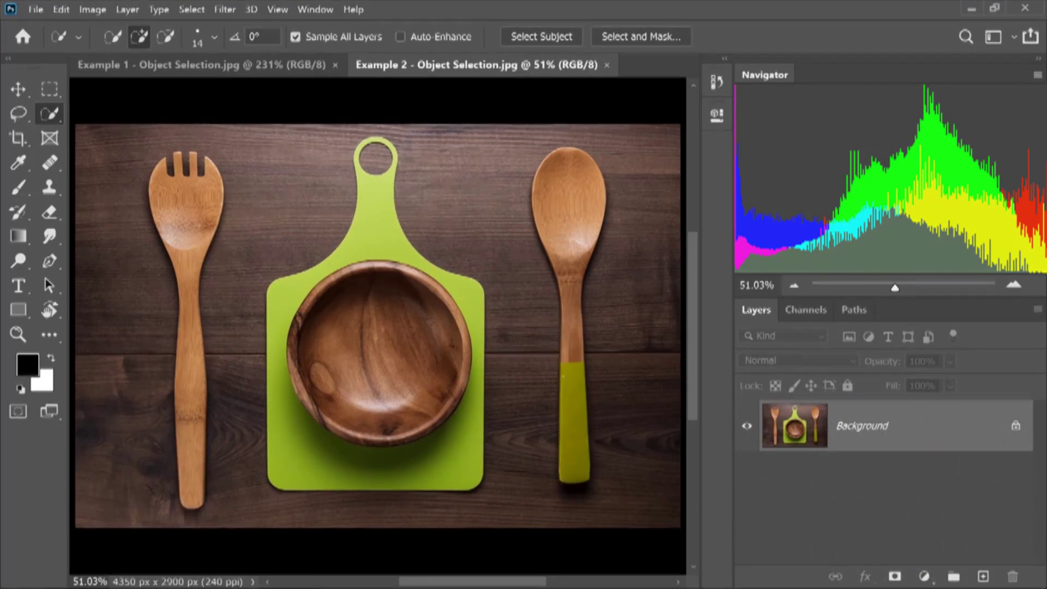
Switch to the Object Selection tool in Rectangle mode and draw a box around the wooden spoon with the green handle.
left_click_drag(51, 116, 109, 114)
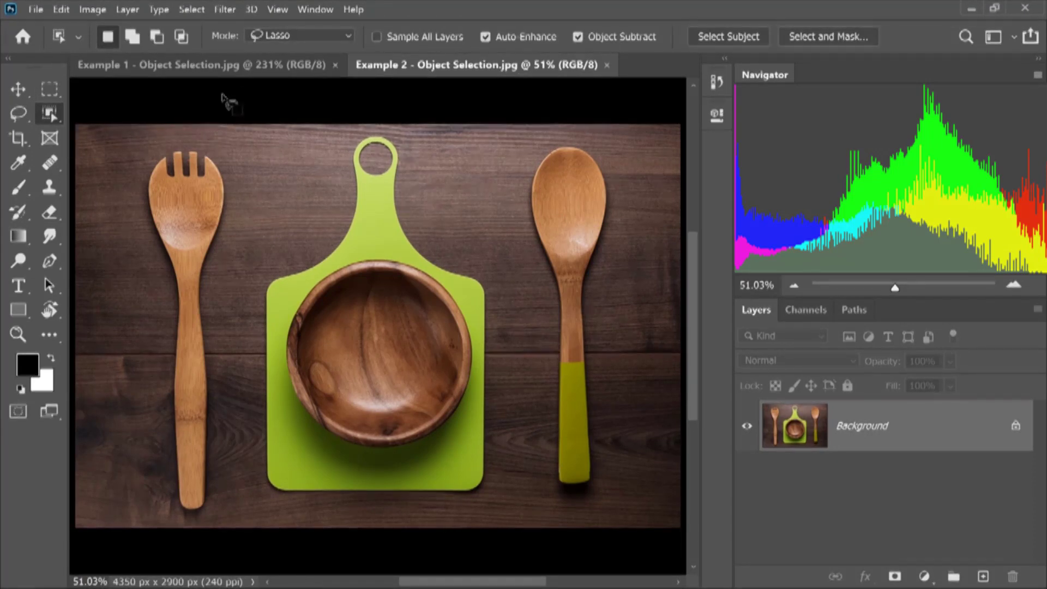
left_click(268, 36)
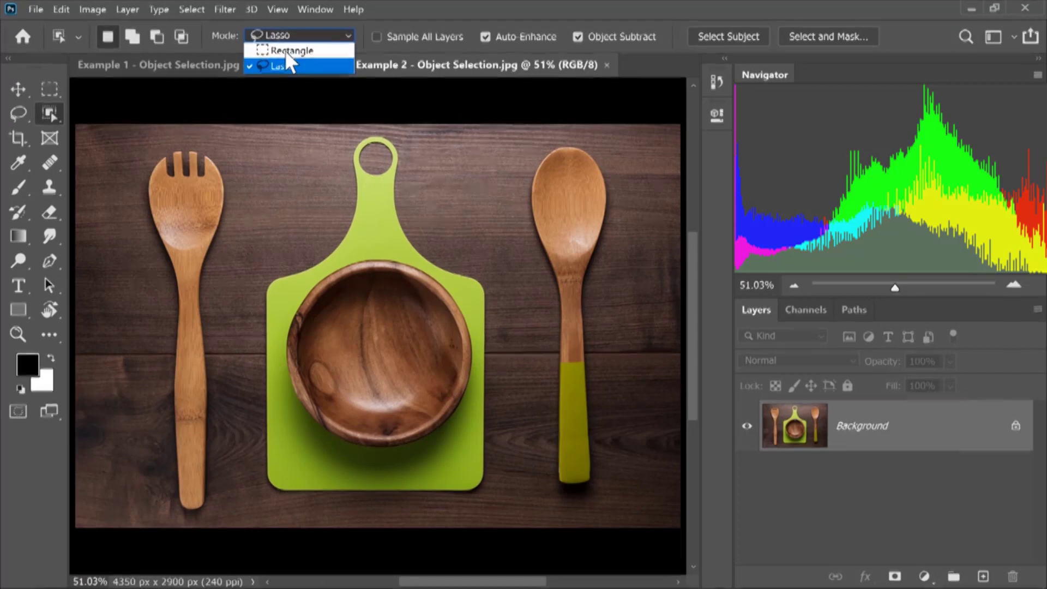
left_click(285, 49)
left_click_drag(526, 140, 627, 514)
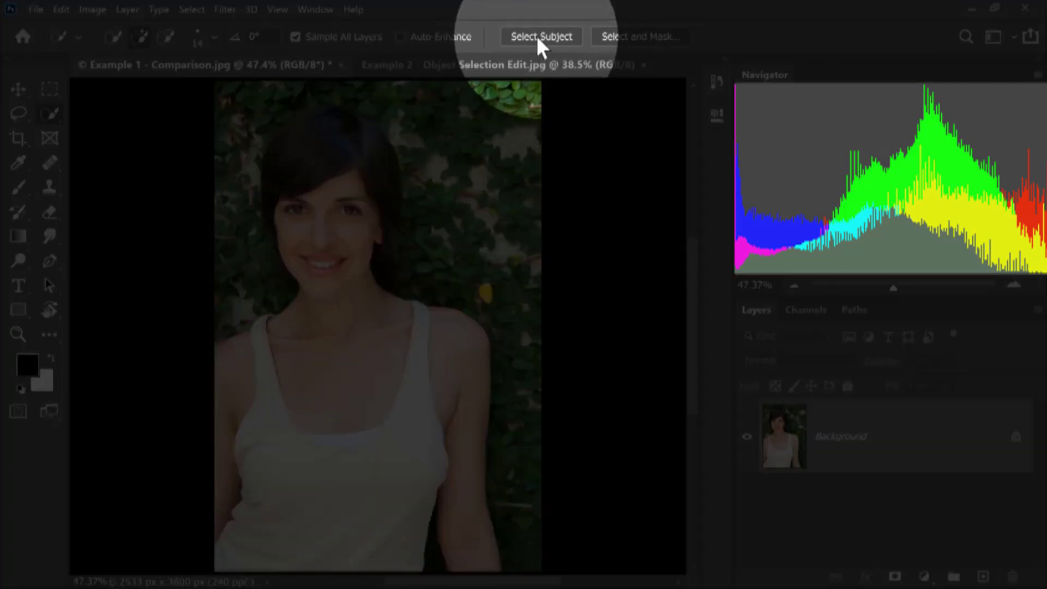
Select the woman in the comparison photo with Select Subject and hide her background with a layer mask.
left_click(534, 37)
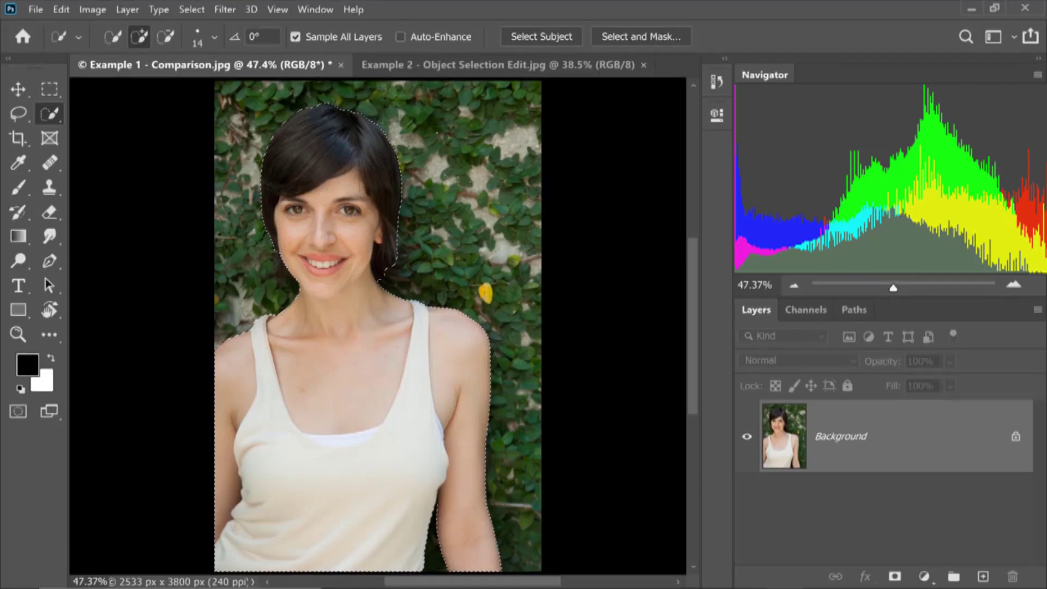
left_click(895, 576)
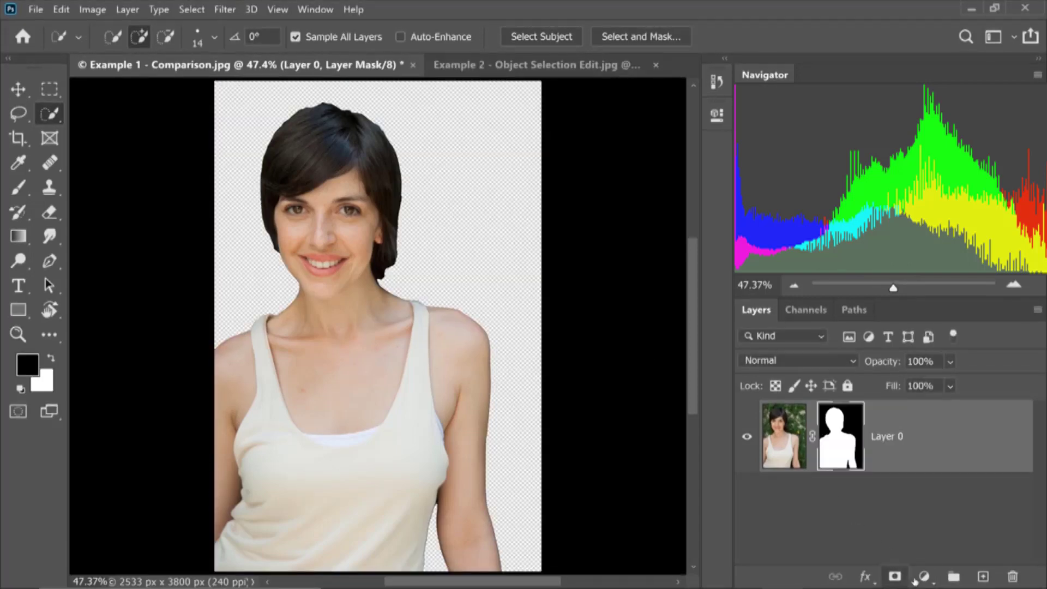
Add a white (ffffff) solid color fill layer and place it beneath the masked portrait layer.
left_click(923, 576)
left_click(927, 290)
type("d3b0b0ffffff")
key("Return")
key("w")
key("ctrl+bracketleft")
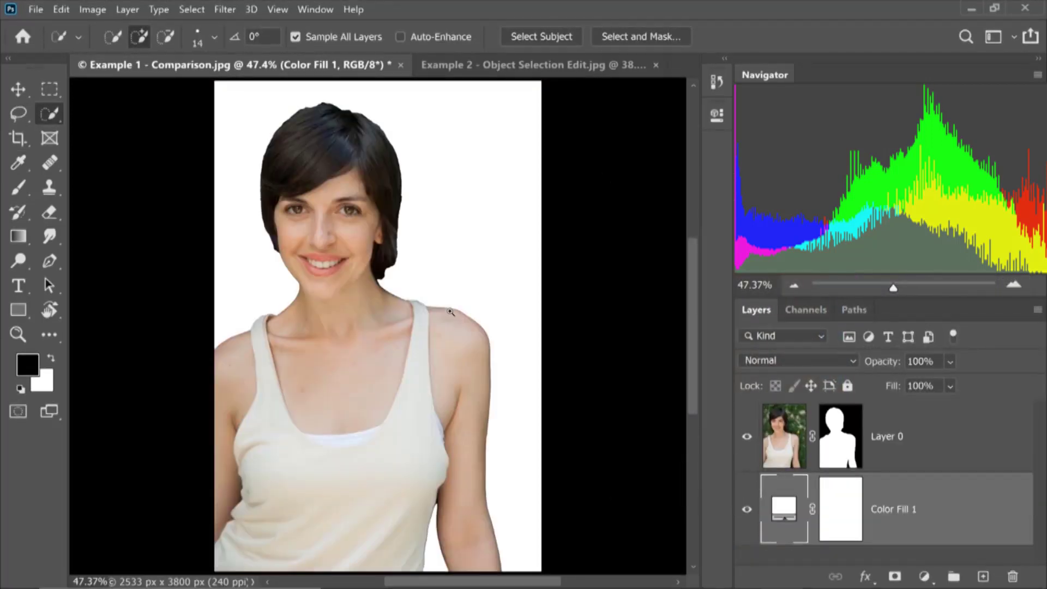
left_click_drag(451, 311, 531, 355)
scroll(530, 355, "down", 10)
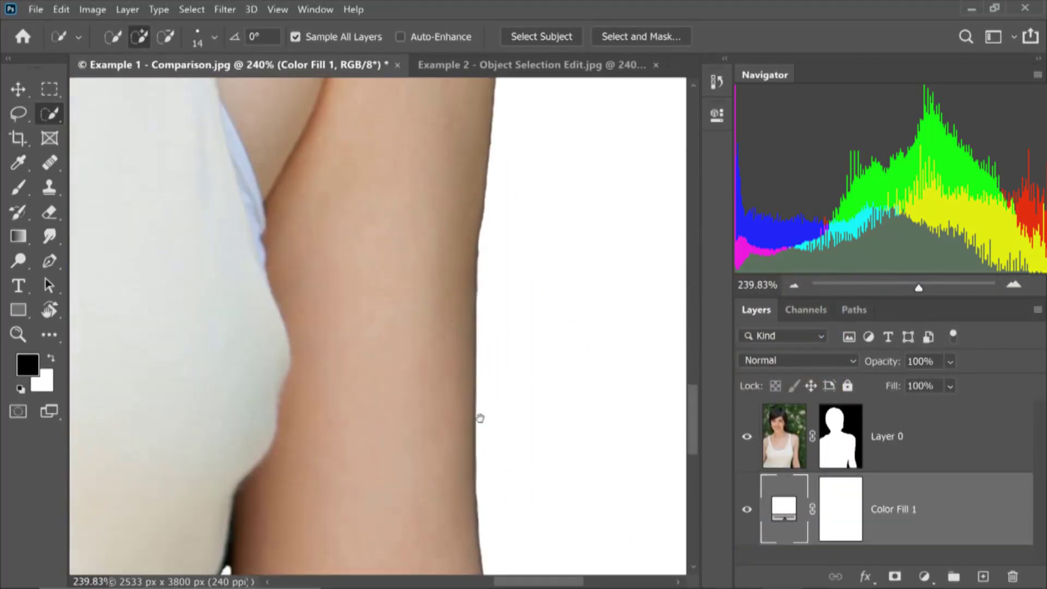
scroll(509, 427, "down", 5)
scroll(437, 421, "up", 4)
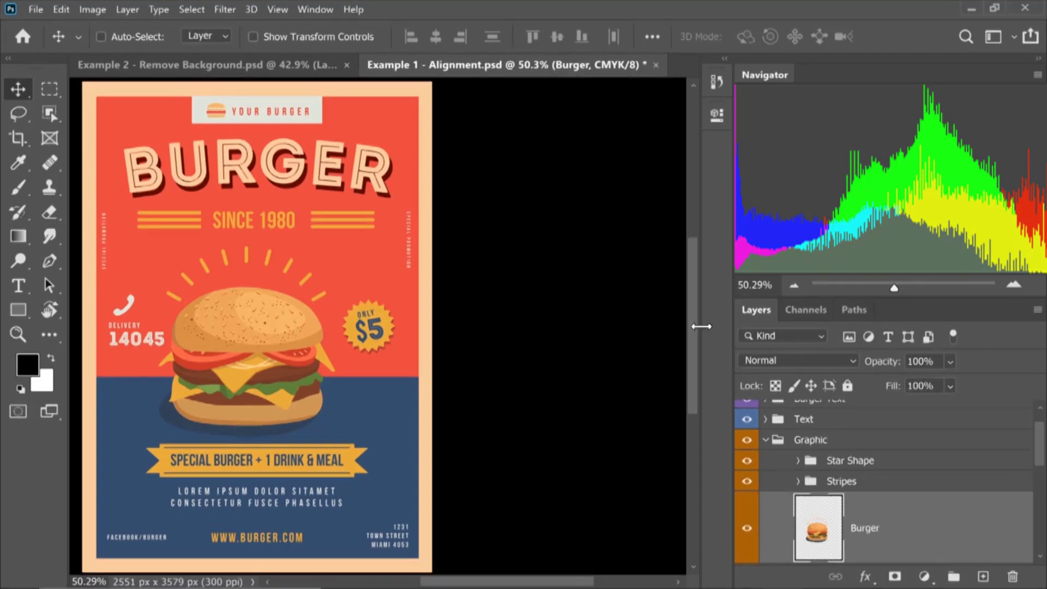
Select the entire canvas of the burger poster and align the Burger layer to its horizontal center.
left_click(715, 115)
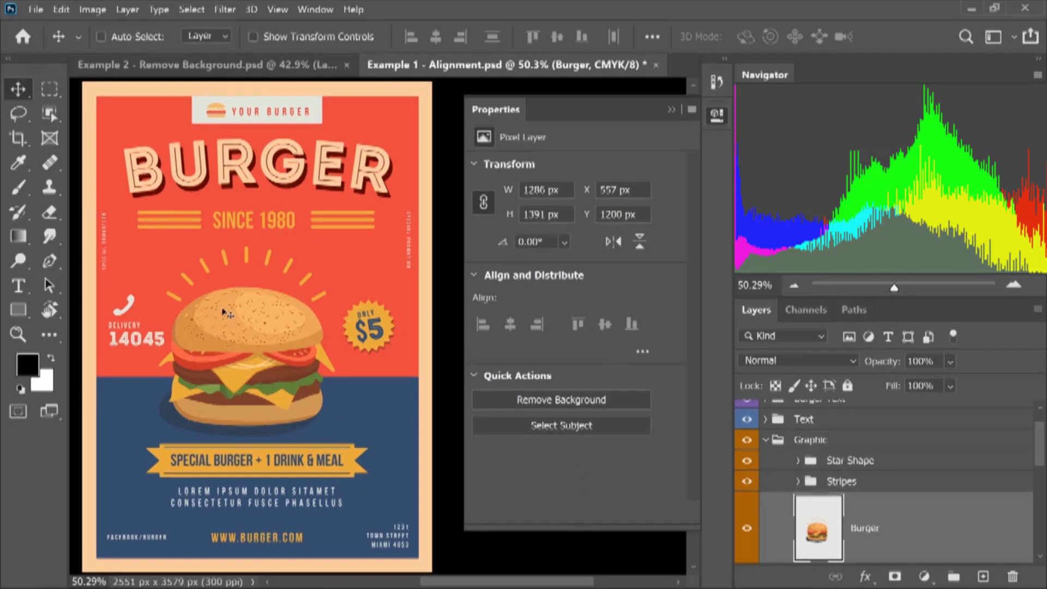
key("ctrl")
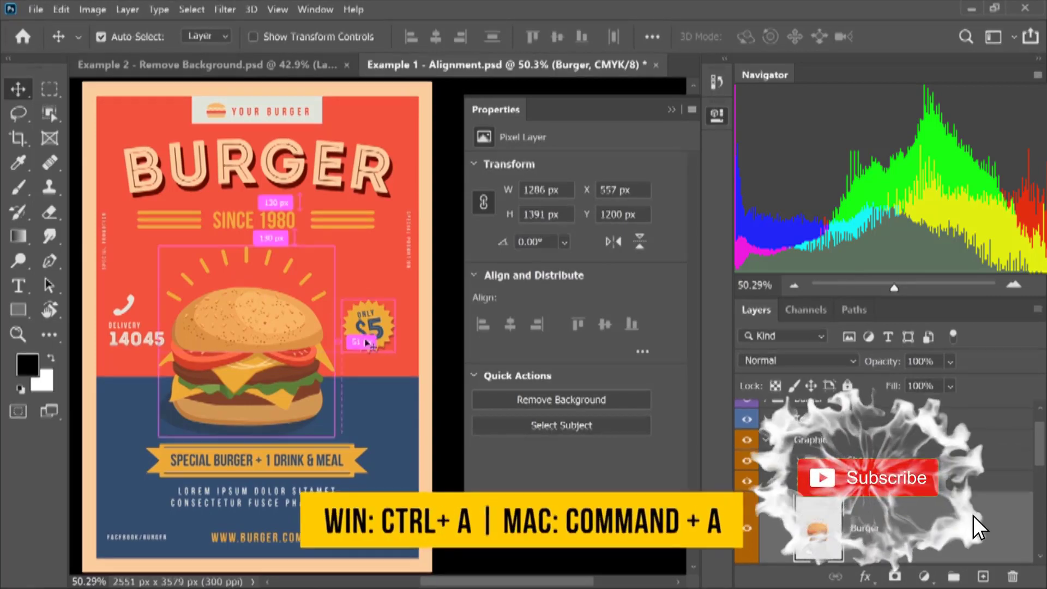
key("ctrl+a")
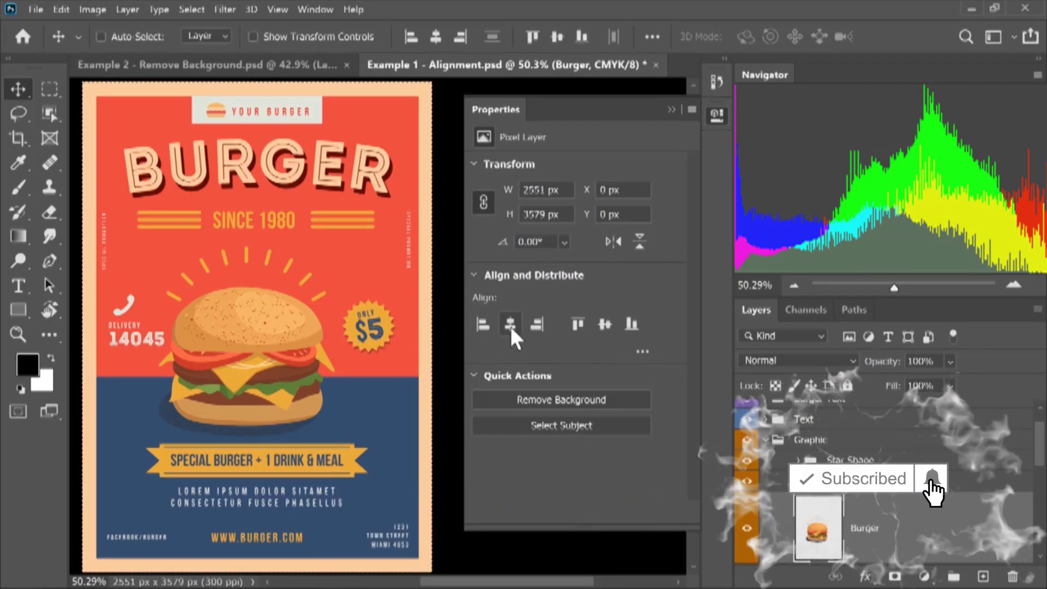
left_click(509, 326)
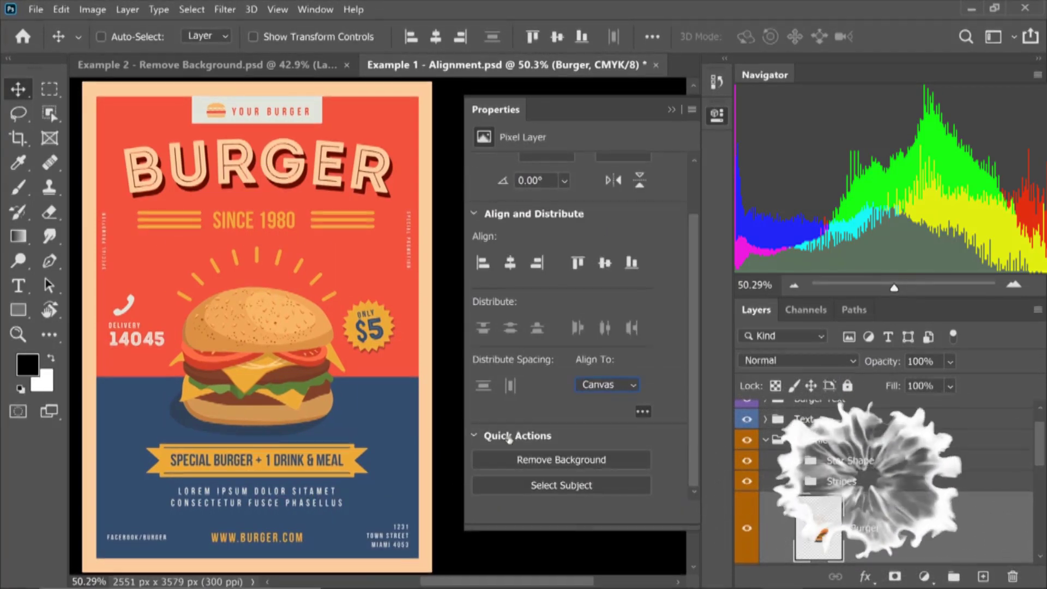
Move the burger toward the poster's right edge and realign it to the canvas's horizontal center.
left_click_drag(262, 356, 345, 357)
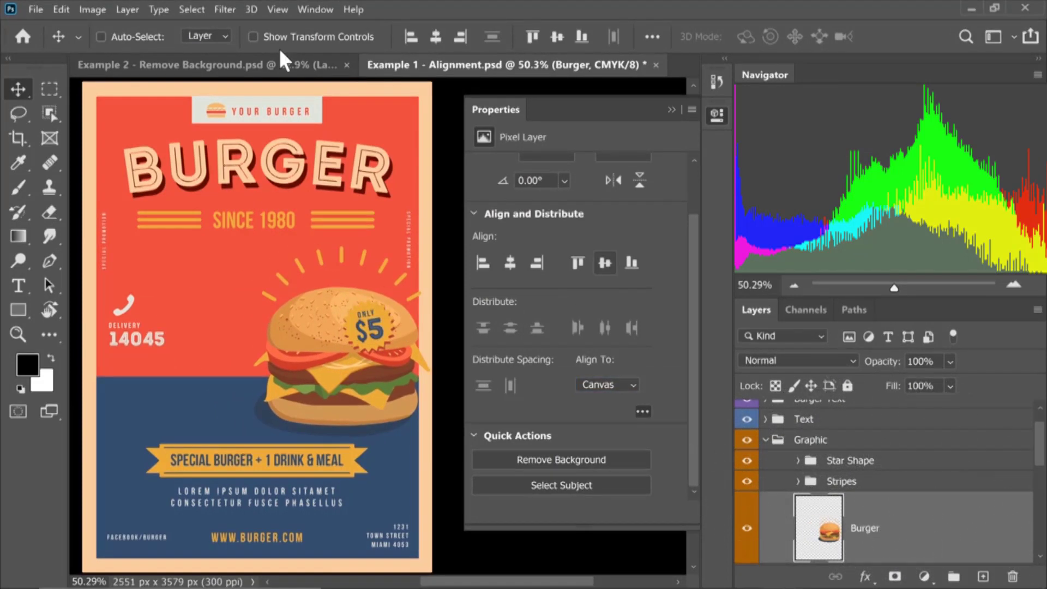
left_click(510, 264)
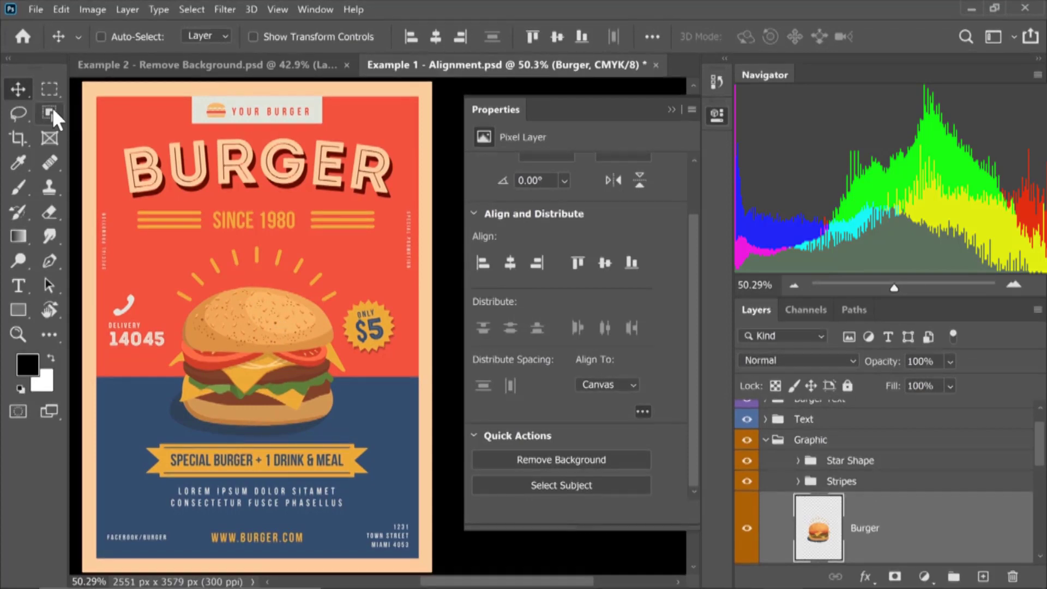
Marquee-select the area around the first letters of BURGER, set Align To to Selection, and align the Burger layer's horizontal center to it.
left_click(47, 90)
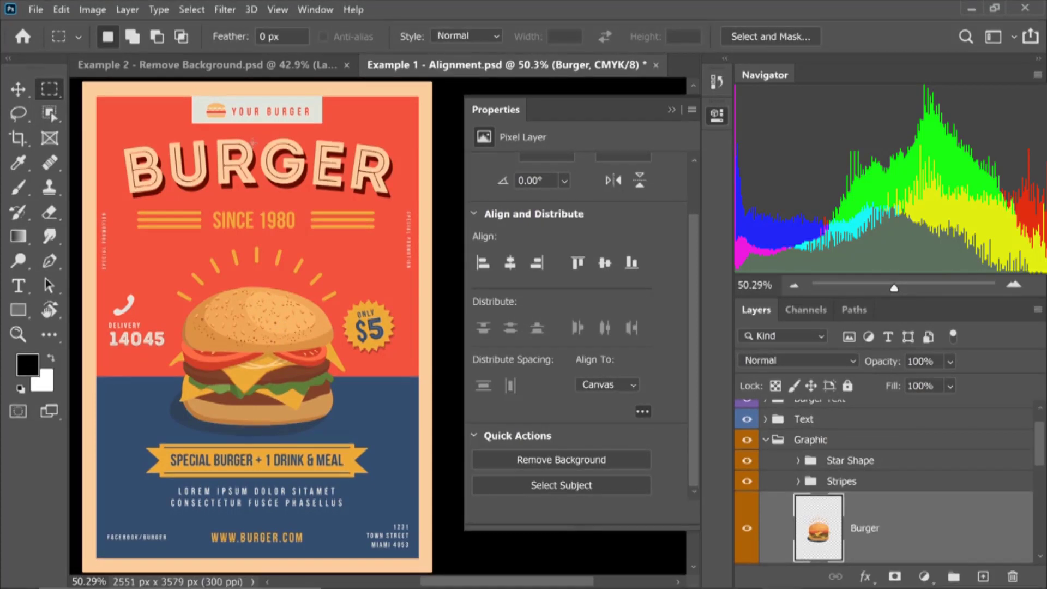
left_click_drag(255, 143, 126, 218)
left_click(607, 385)
left_click(603, 398)
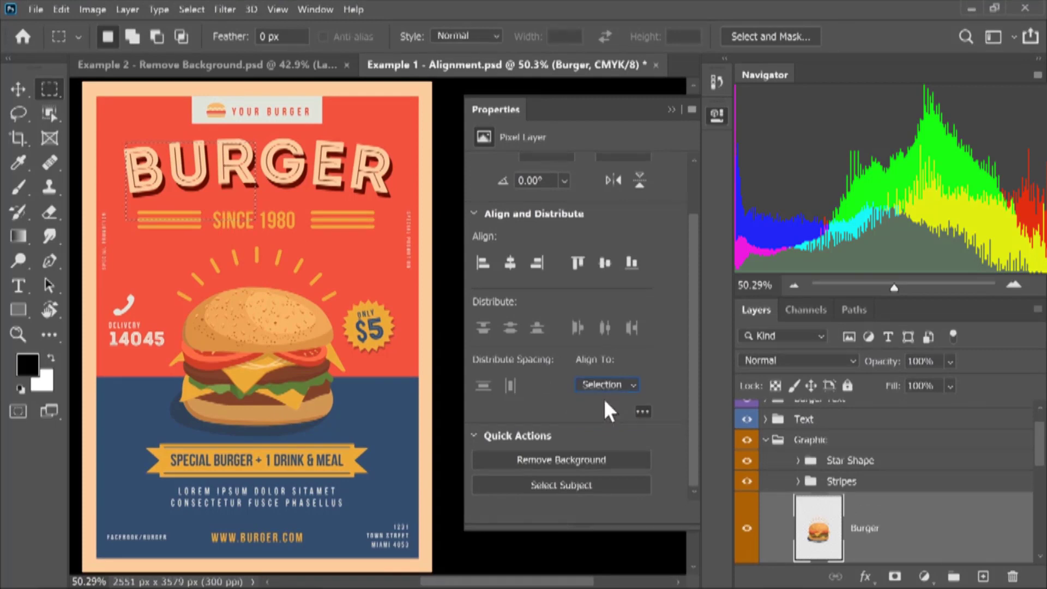
left_click(510, 261)
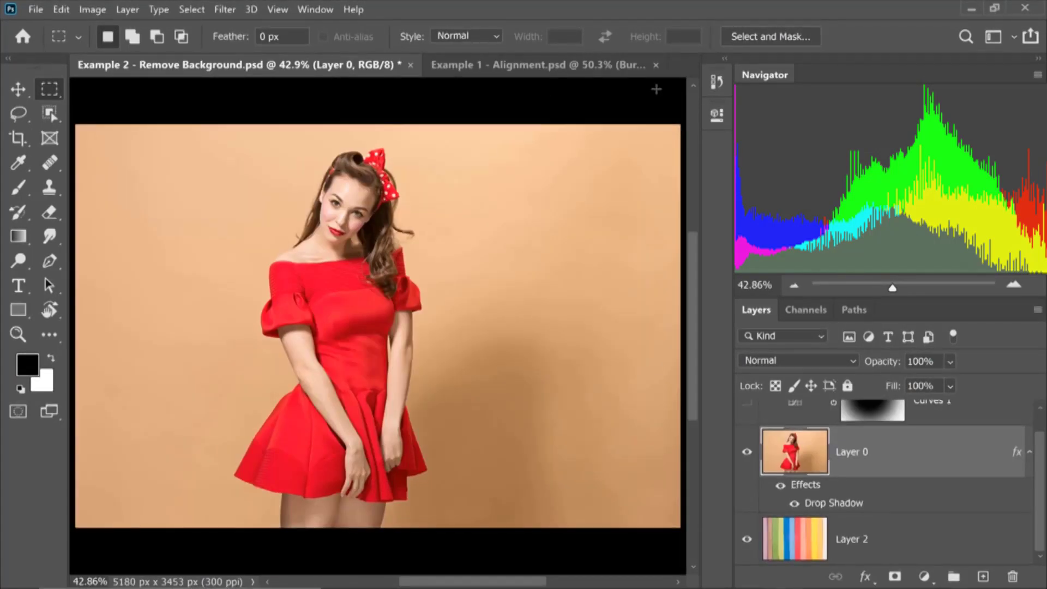
Try the Select Subject quick action on Layer 0 with the woman in red, and clear the selection.
left_click(717, 115)
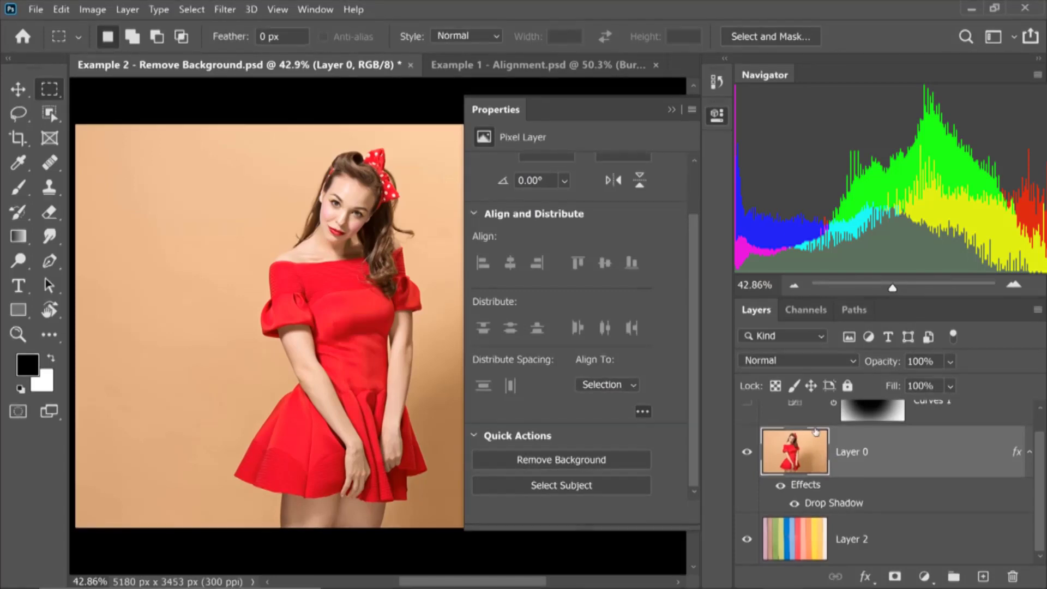
left_click(914, 537)
scroll(950, 489, "up", 1)
left_click(844, 478)
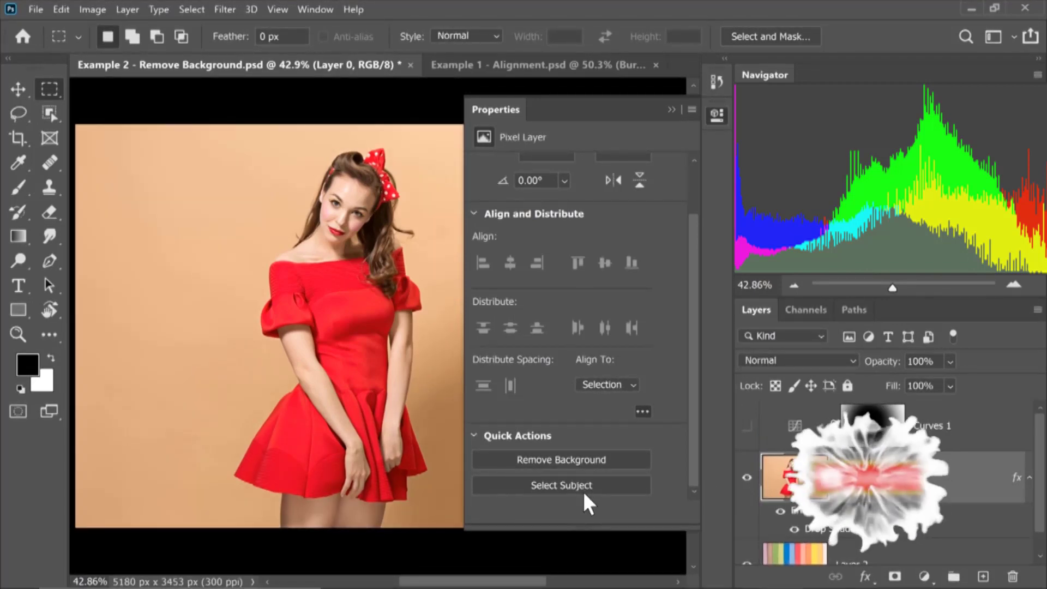
left_click(569, 484)
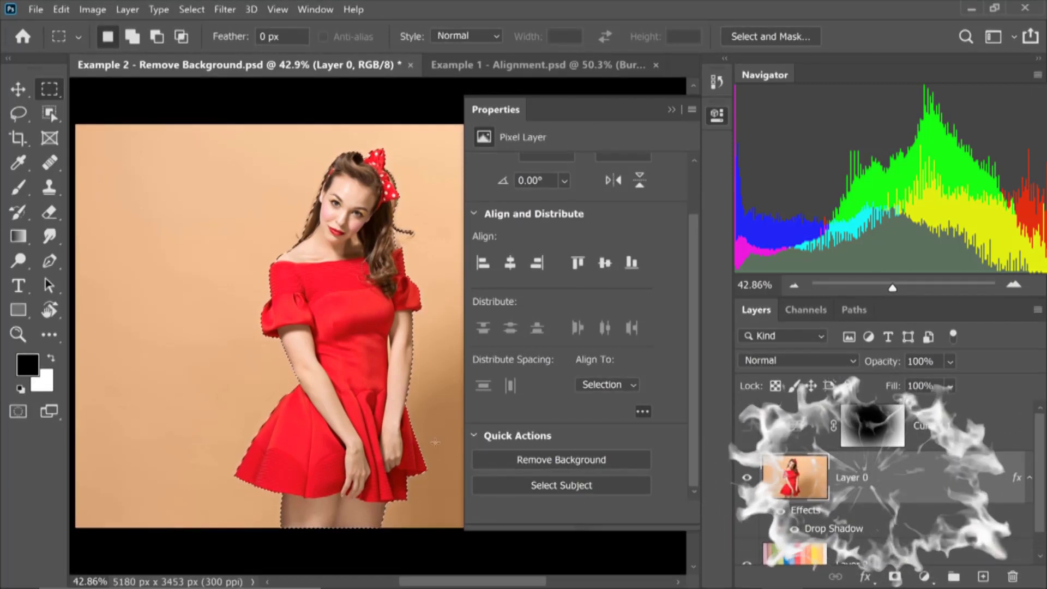
key("ctrl+d")
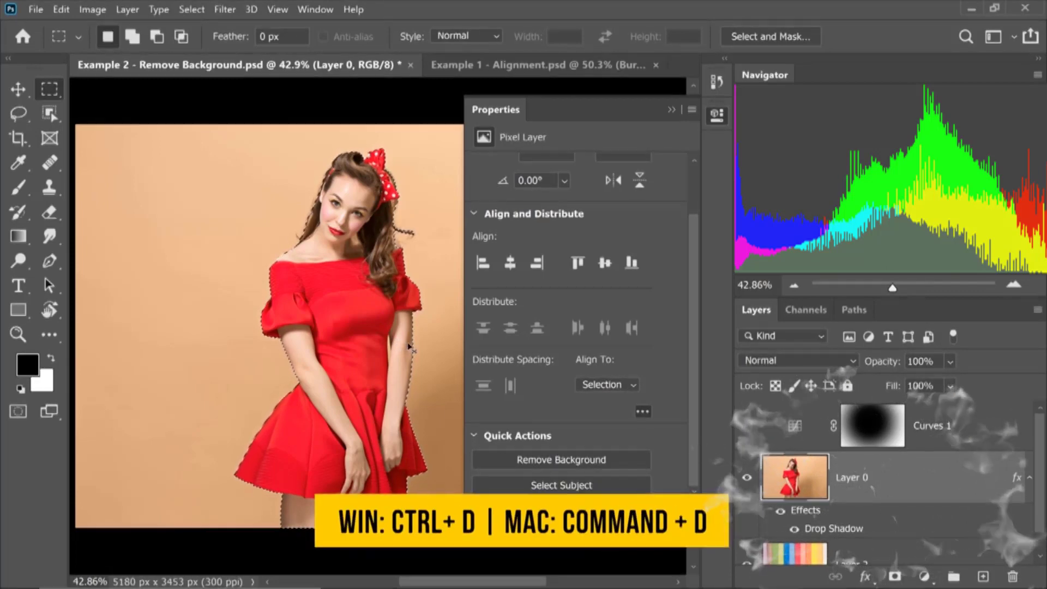
Switch to the Quick Selection tool and remove the background of Layer 0 with the Remove Background quick action.
left_click_drag(48, 116, 117, 127)
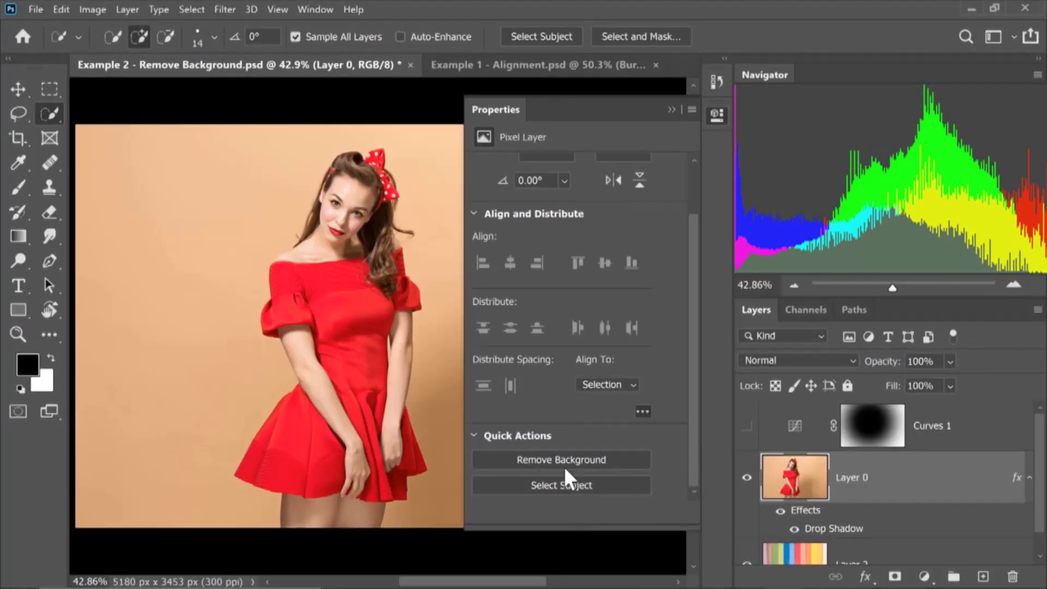
left_click(570, 463)
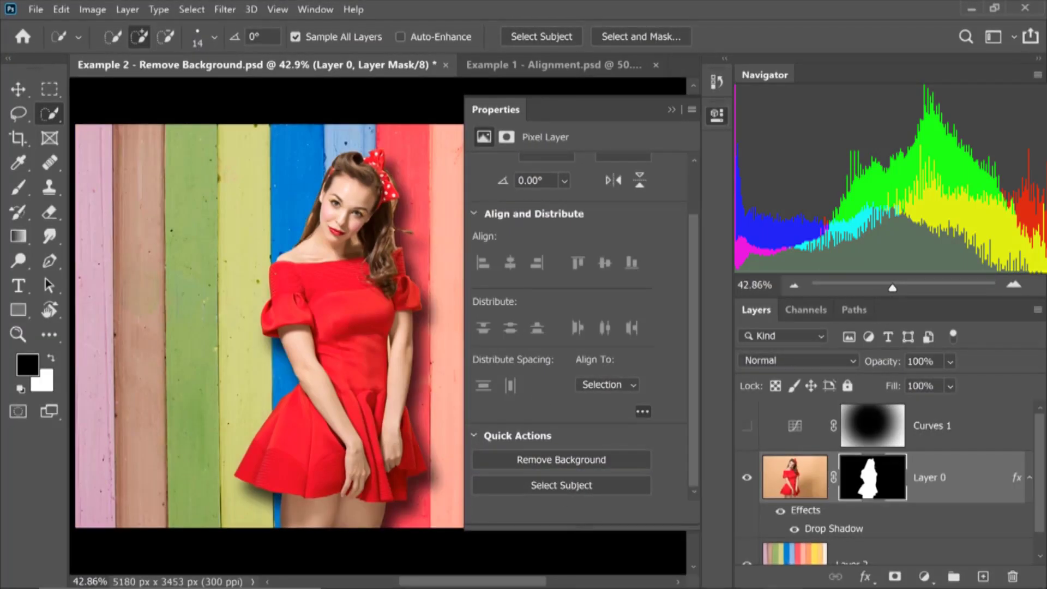
left_click(672, 109)
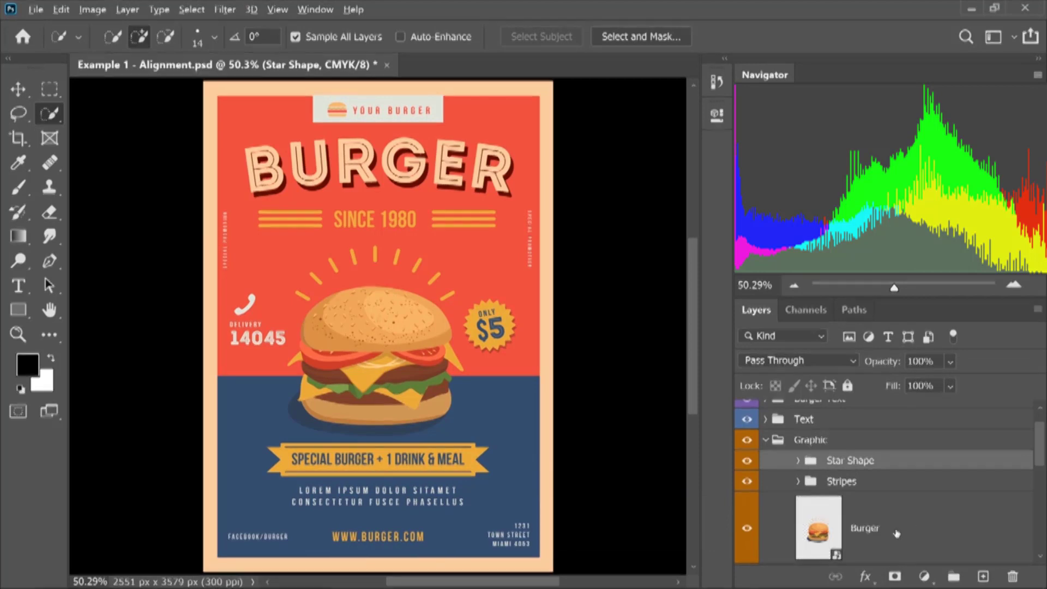
Select the Burger smart object inside the Graphic group of the poster.
left_click(818, 527, "alt")
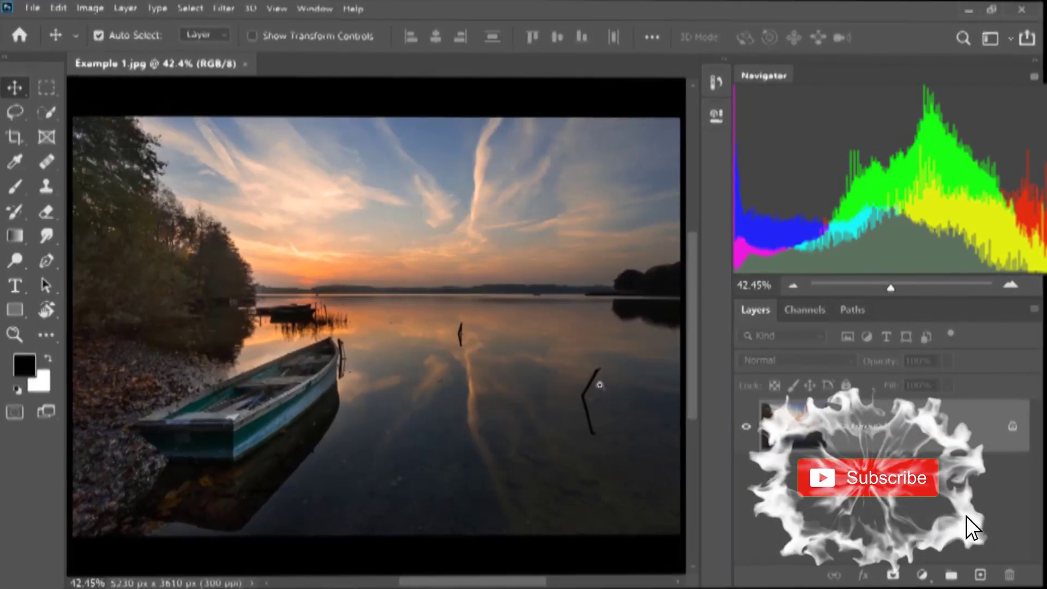
Draw a Lasso selection around the bent stick and its reflection in the lake at the right of the Example 1 photo.
scroll(599, 385, "up", 5)
left_click_drag(635, 397, 526, 346)
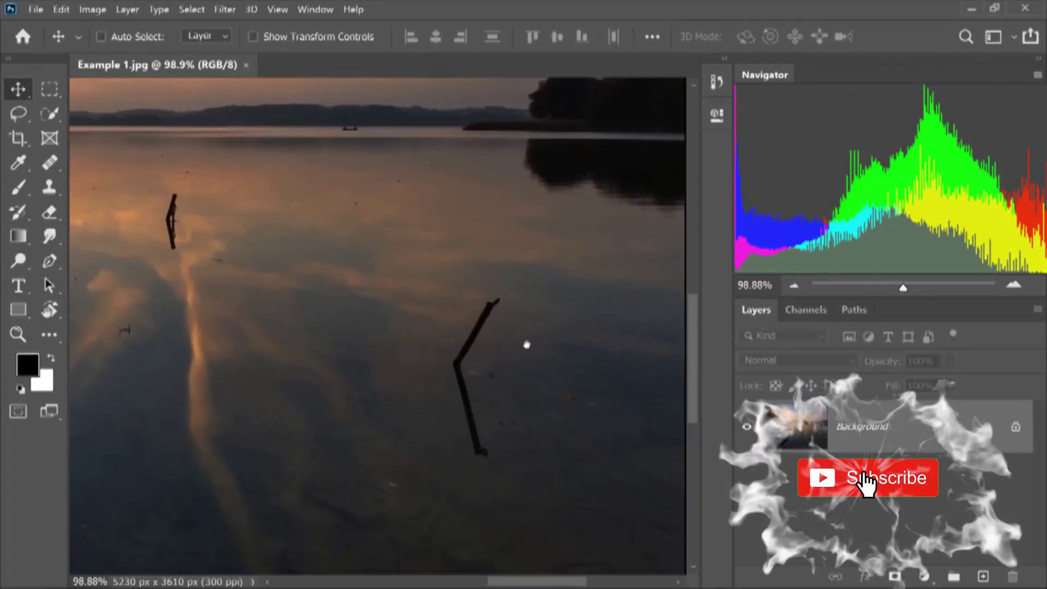
left_click(19, 113)
mouse_move(511, 291)
left_mouse_down()
mouse_move(450, 324)
mouse_move(435, 370)
mouse_move(443, 428)
mouse_move(463, 458)
mouse_move(504, 466)
mouse_move(523, 444)
mouse_move(522, 321)
left_mouse_up()
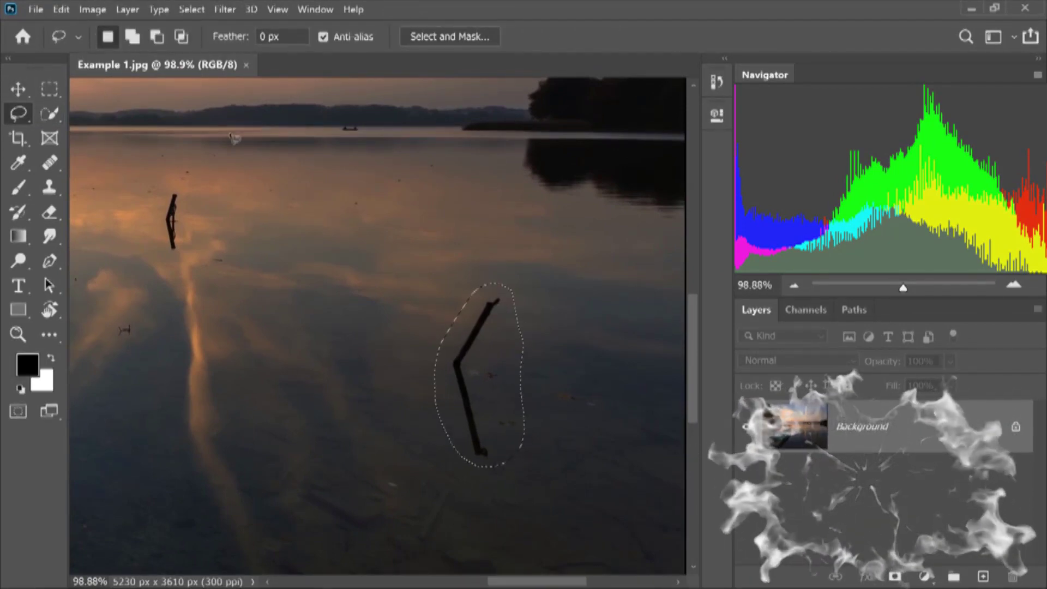
Start Content-Aware Fill on the selected stick and subtract areas of the water around the small distant stick and its light streak from the sampling area.
left_click(63, 8)
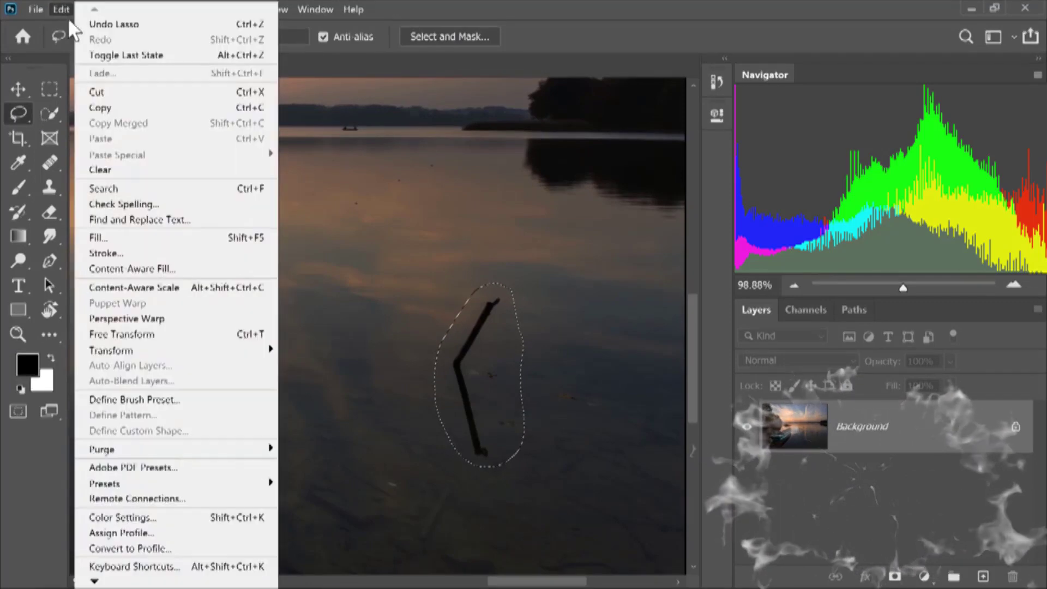
left_click(131, 270)
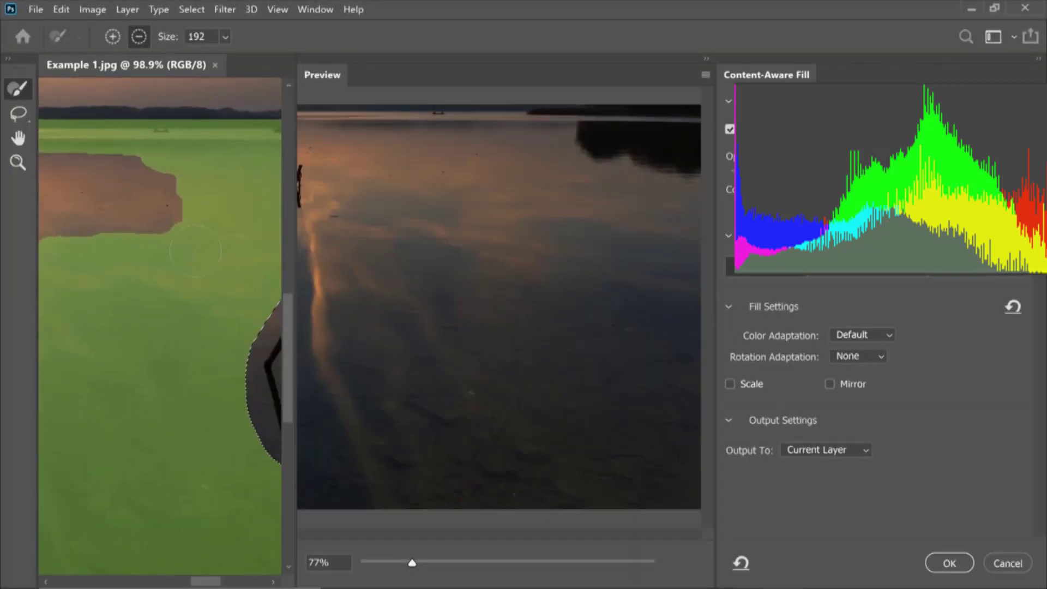
scroll(195, 251, "down", 3)
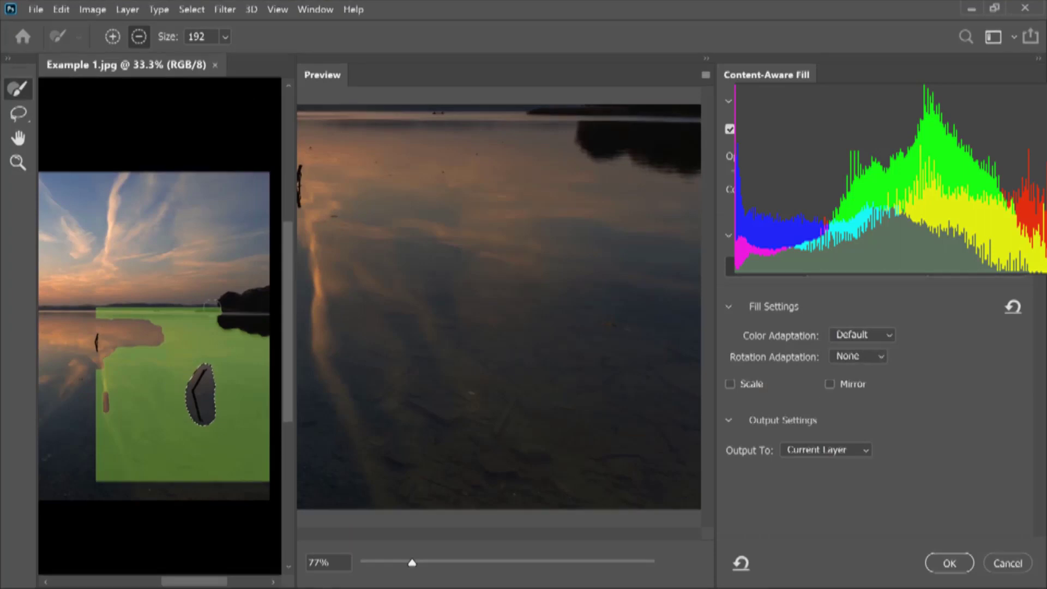
key("alt")
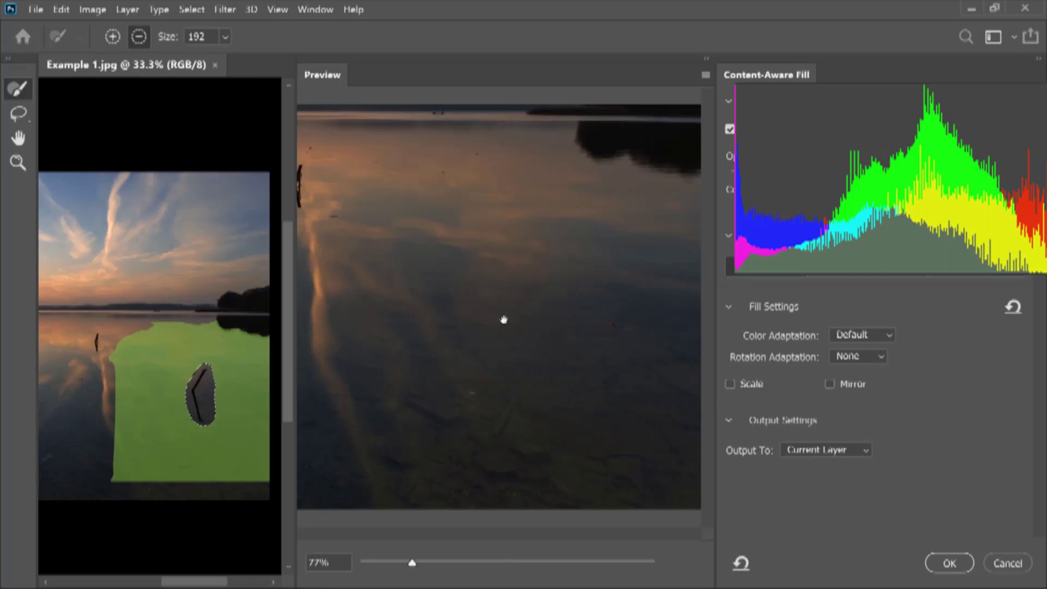
Try the rectangular sampling area, switch to a custom one, paint the water around the selected stick as the sample, and apply the fill.
left_click(870, 281)
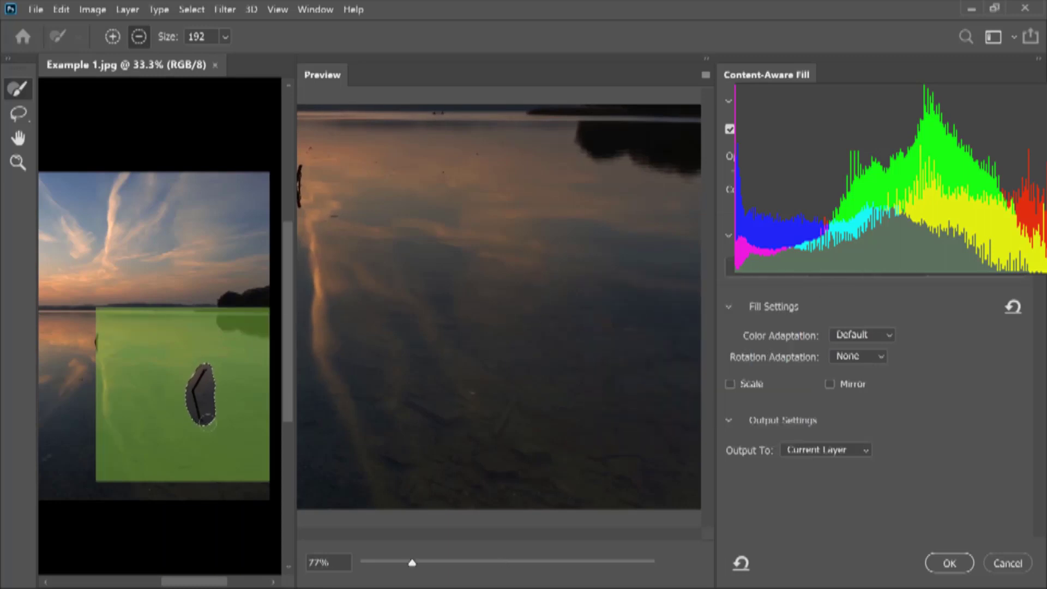
left_click(982, 281)
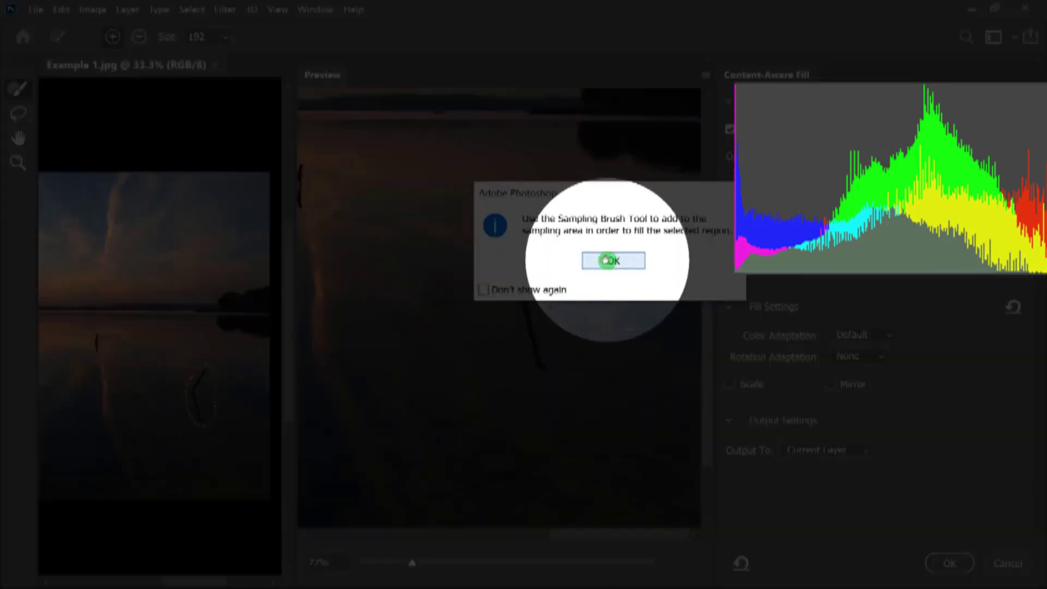
left_click(612, 259)
left_click(140, 369)
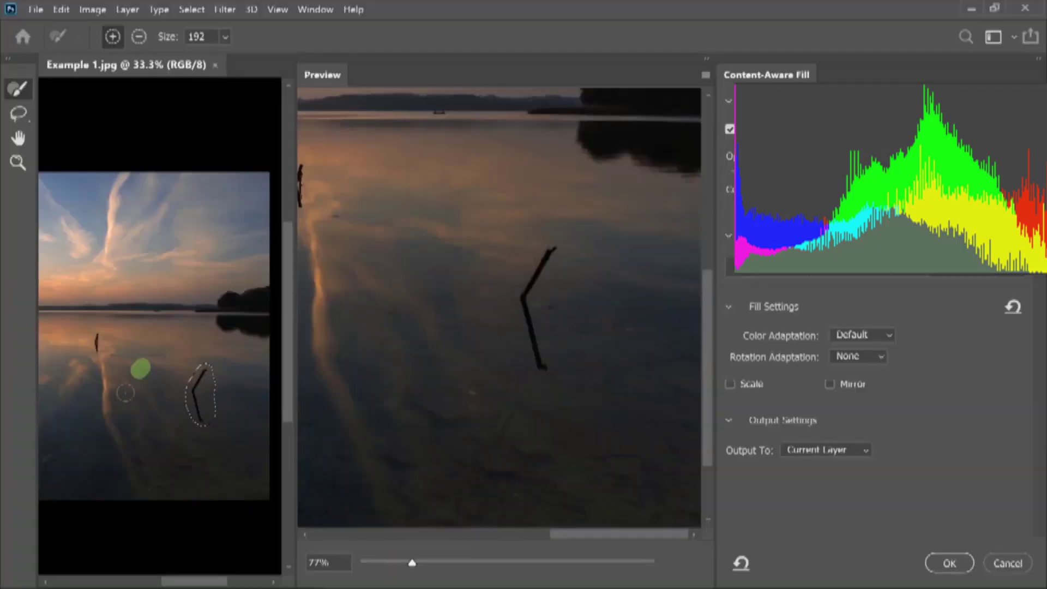
scroll(538, 378, "up", 5)
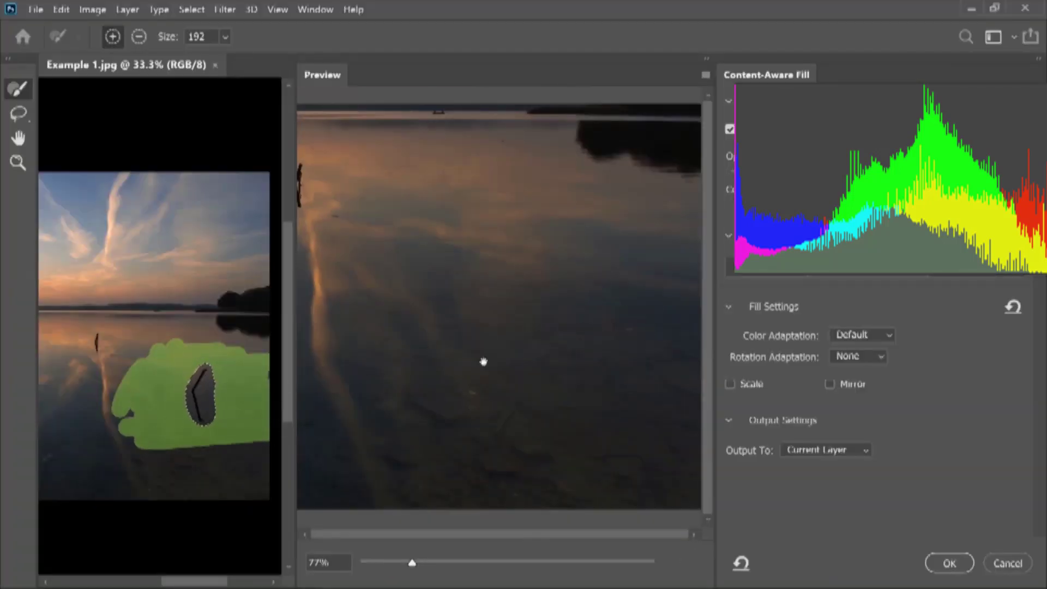
left_click(947, 563)
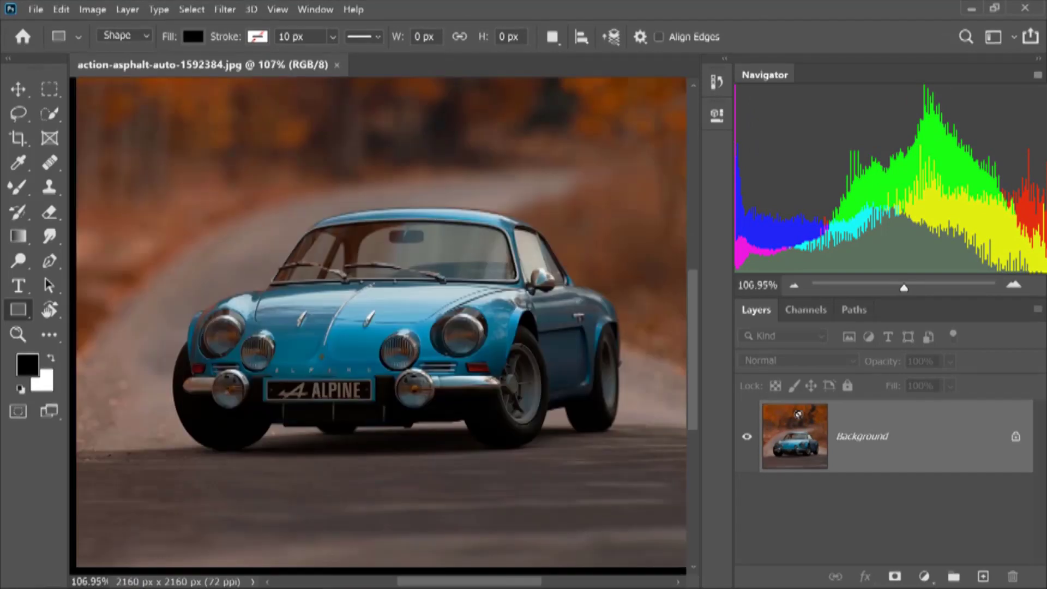
Duplicate the Background layer of the car photo and start a Warp transform on the copy.
key("ctrl+j")
key("ctrl+t")
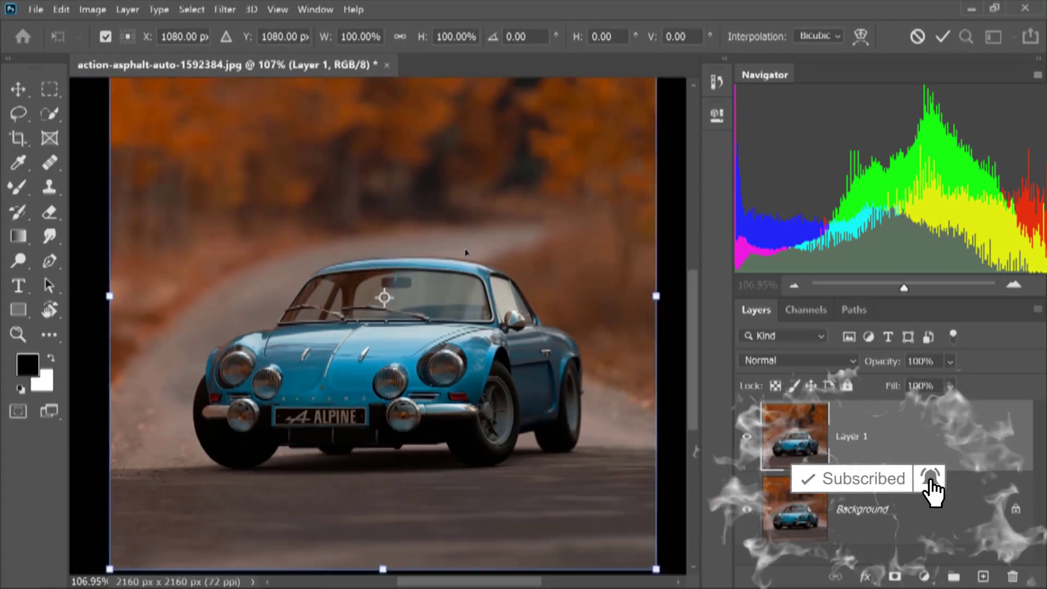
key("ctrl+0")
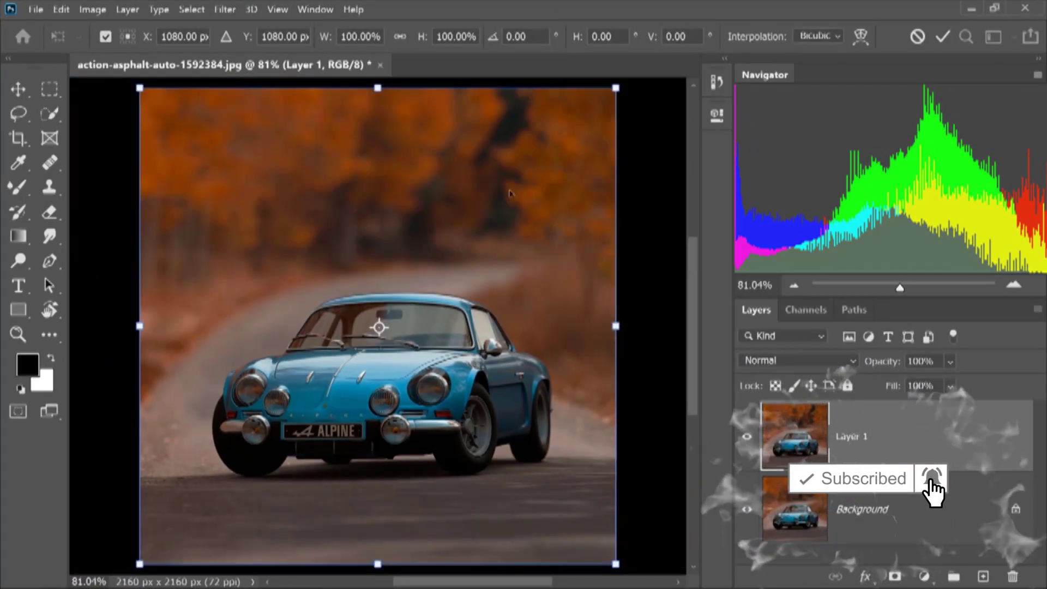
right_click(504, 191)
left_click(532, 301)
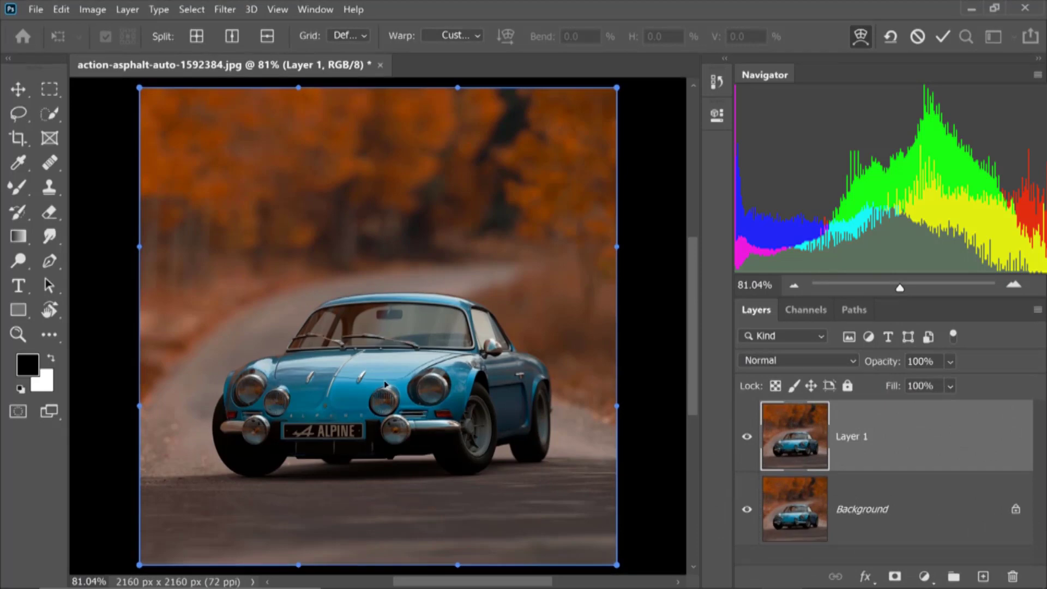
Try the 3 x 3, 4 x 4 and custom warp grid sizes on Layer 1.
left_click(355, 35)
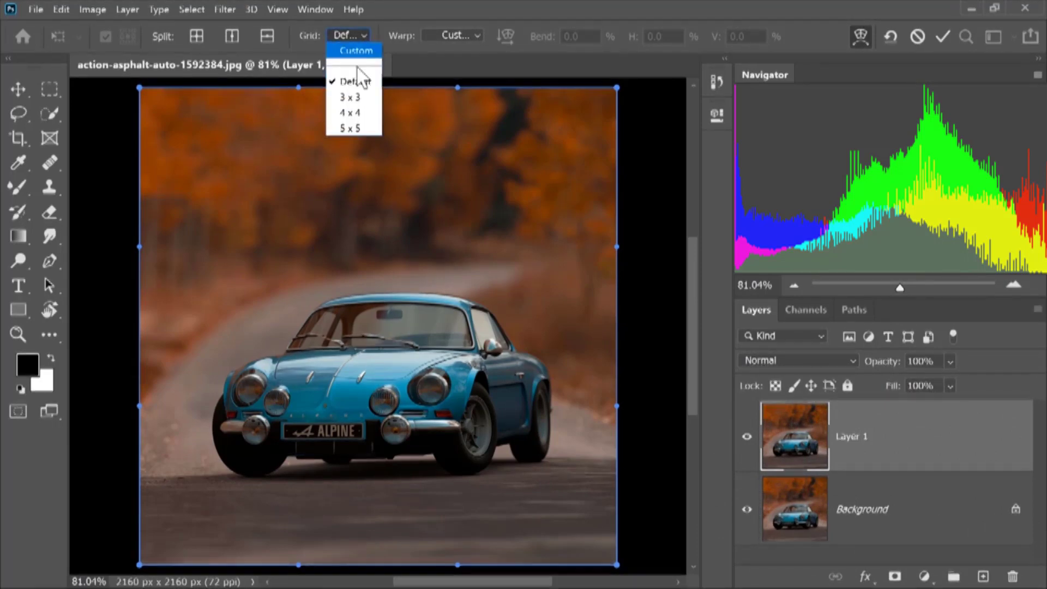
left_click(350, 98)
left_click(351, 33)
left_click(355, 115)
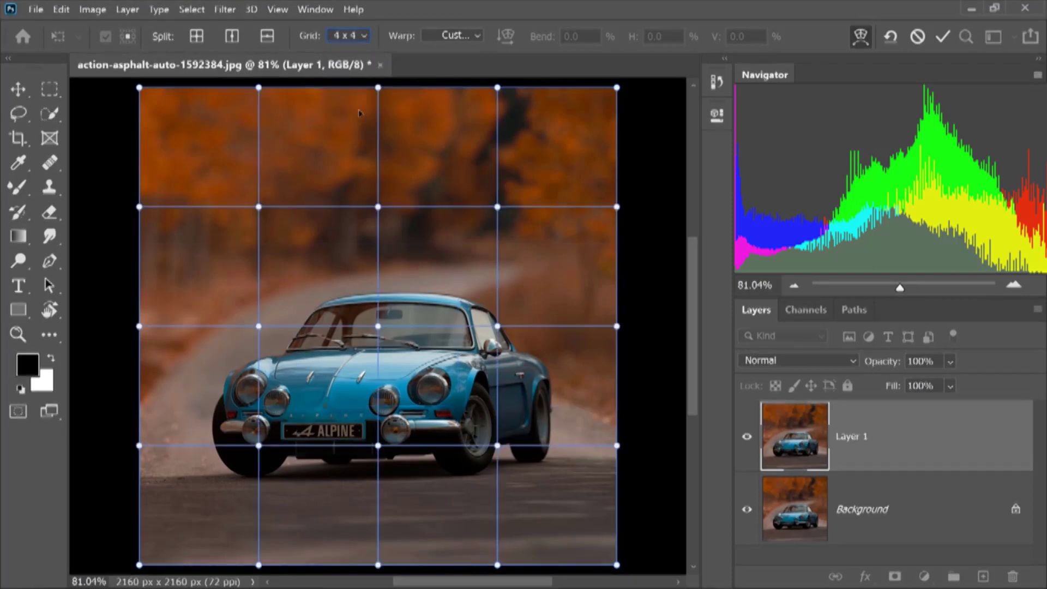
left_click(355, 34)
left_click(355, 51)
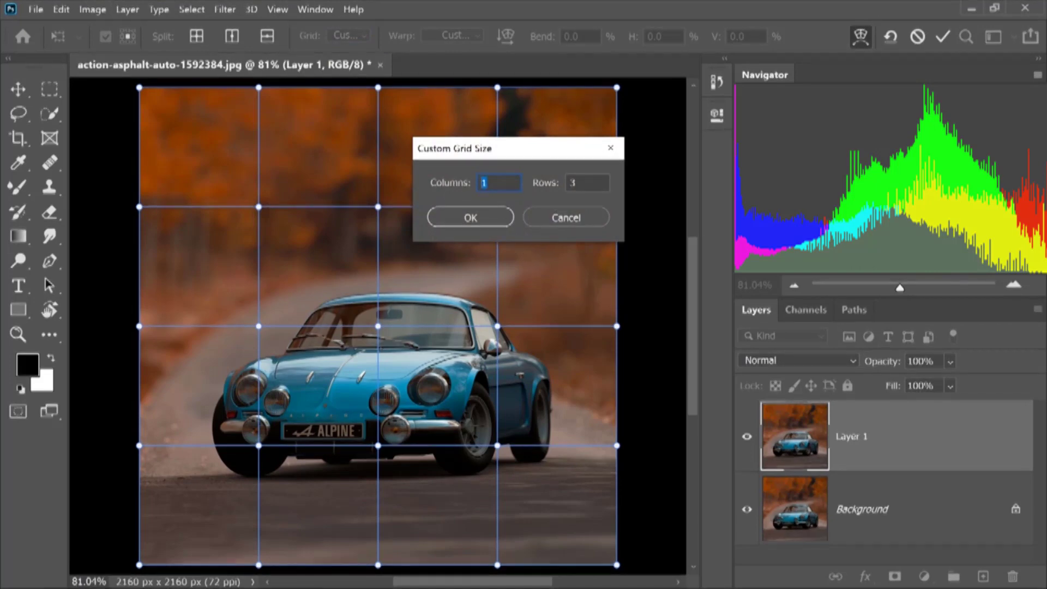
left_click(470, 218)
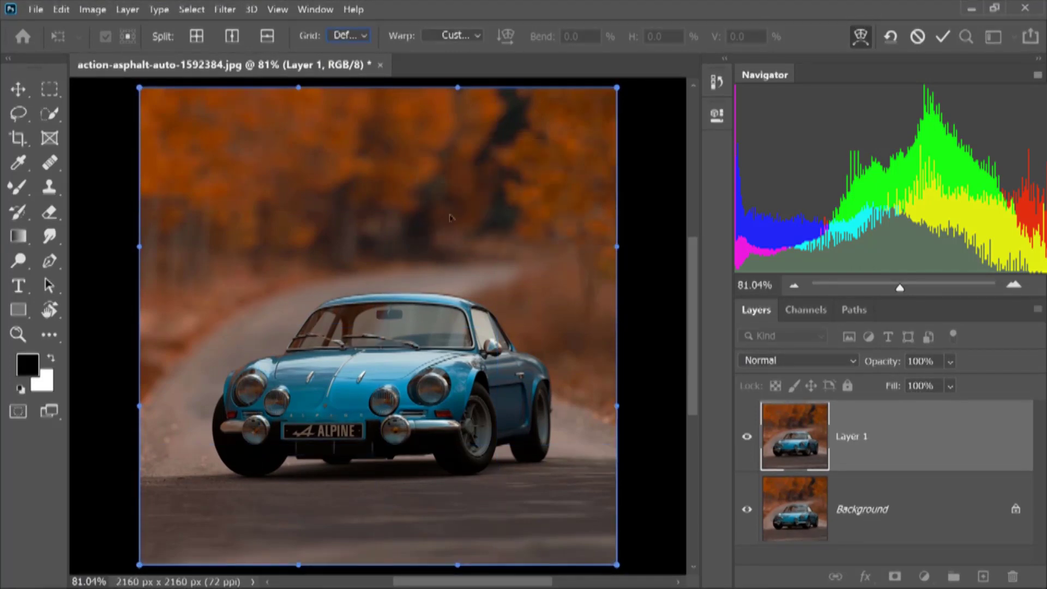
Split the warp horizontally just above the car's roof and bend the split line with its two handles.
right_click(462, 169)
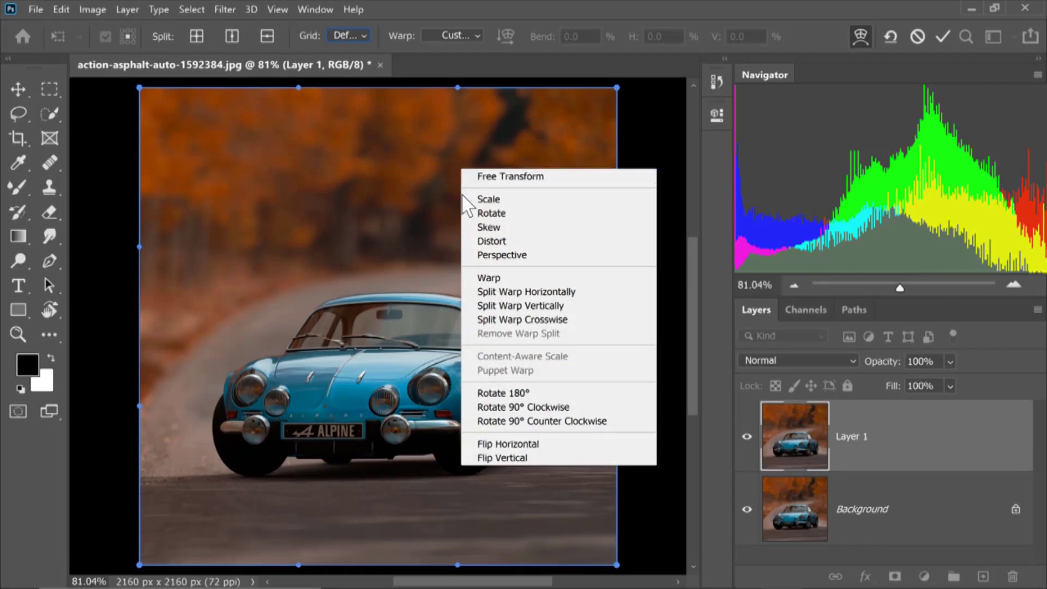
left_click(504, 293)
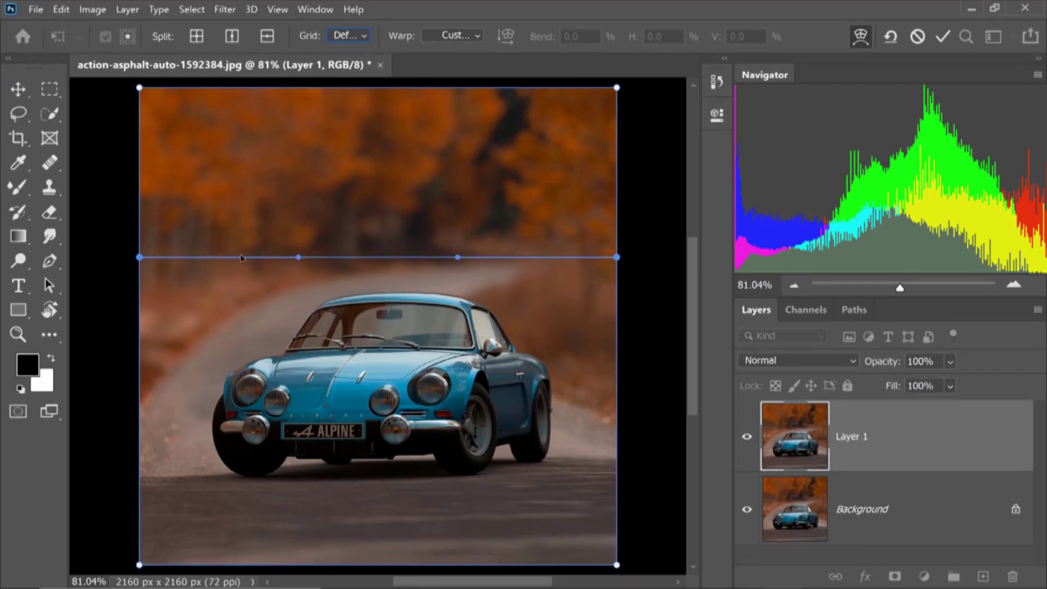
left_click_drag(458, 257, 455, 235)
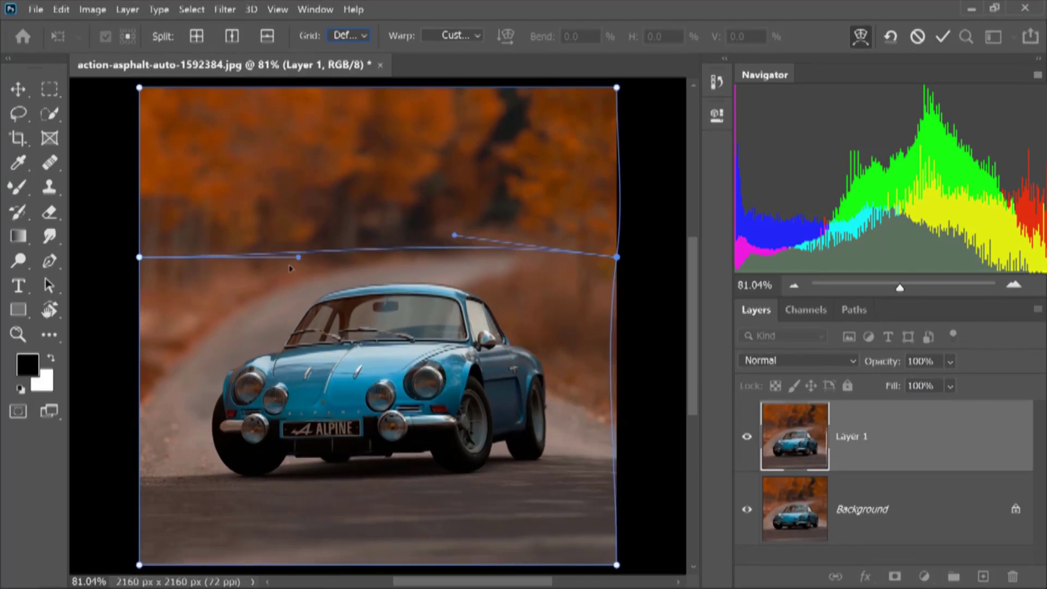
left_click_drag(299, 260, 309, 299)
Split the warp vertically through the right part of the car and reshape the image around the new line.
right_click(406, 384)
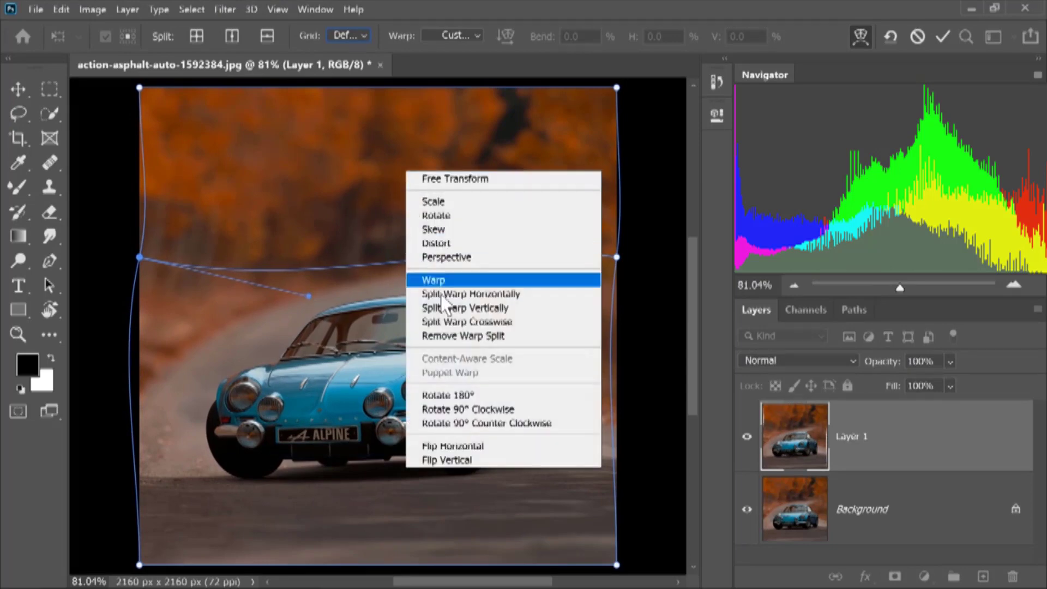
left_click(477, 306)
left_click_drag(502, 255, 438, 289)
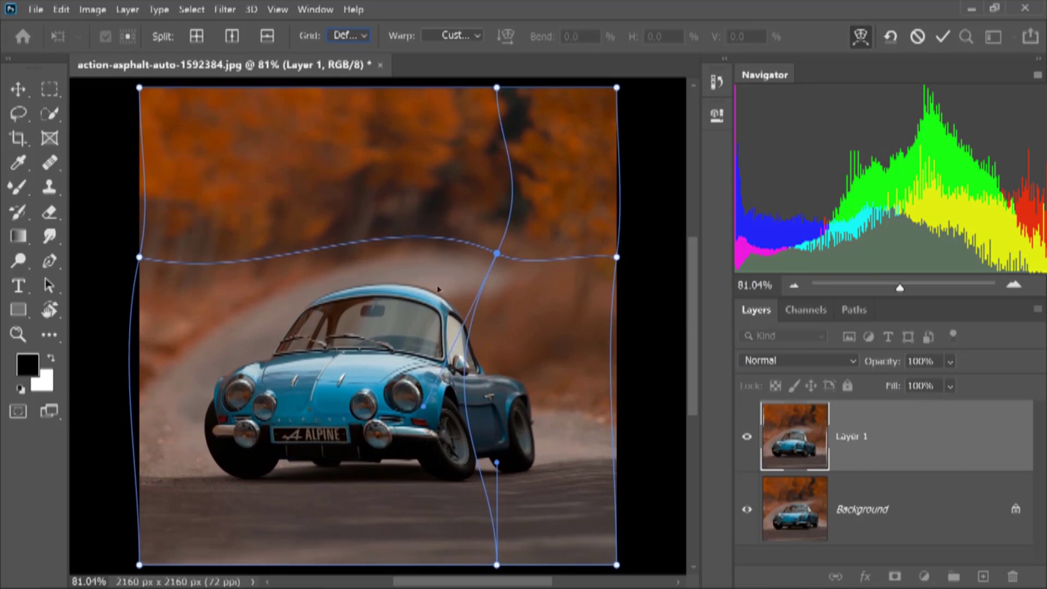
Split the warp vertically through the left part of the car, pull the car's left side inward, and adjust the lower handle of the right split line.
right_click(301, 270)
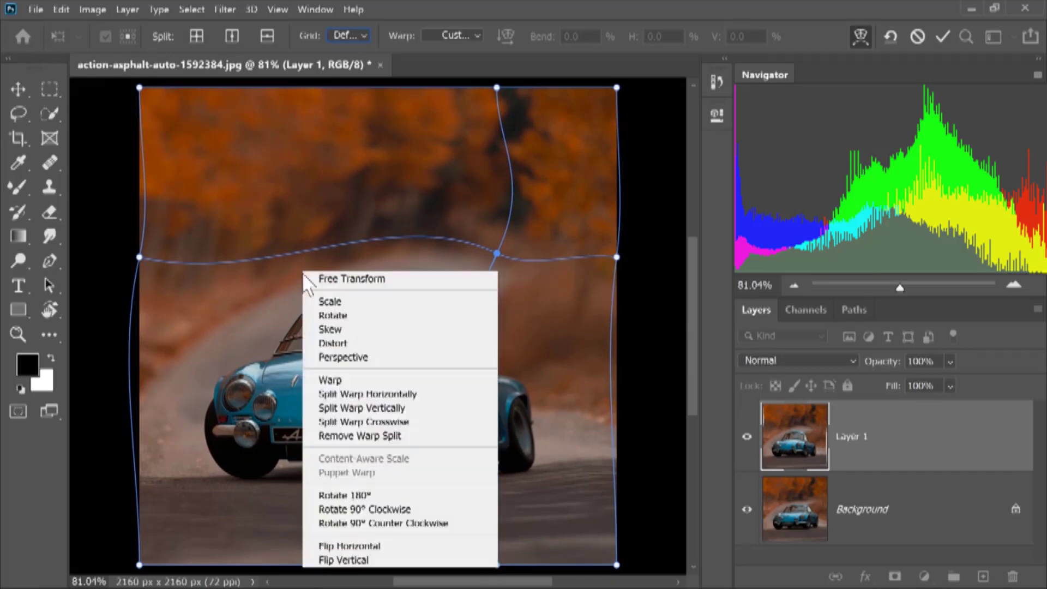
left_click(350, 404)
left_click(207, 354)
left_click_drag(192, 369, 295, 413)
left_click(496, 565)
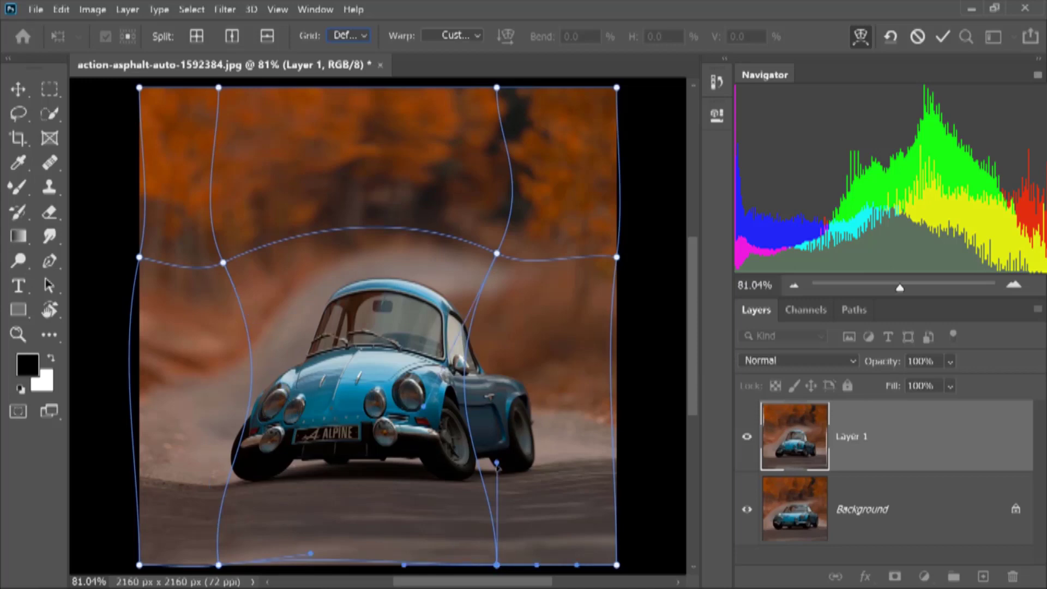
left_click_drag(497, 465, 522, 474)
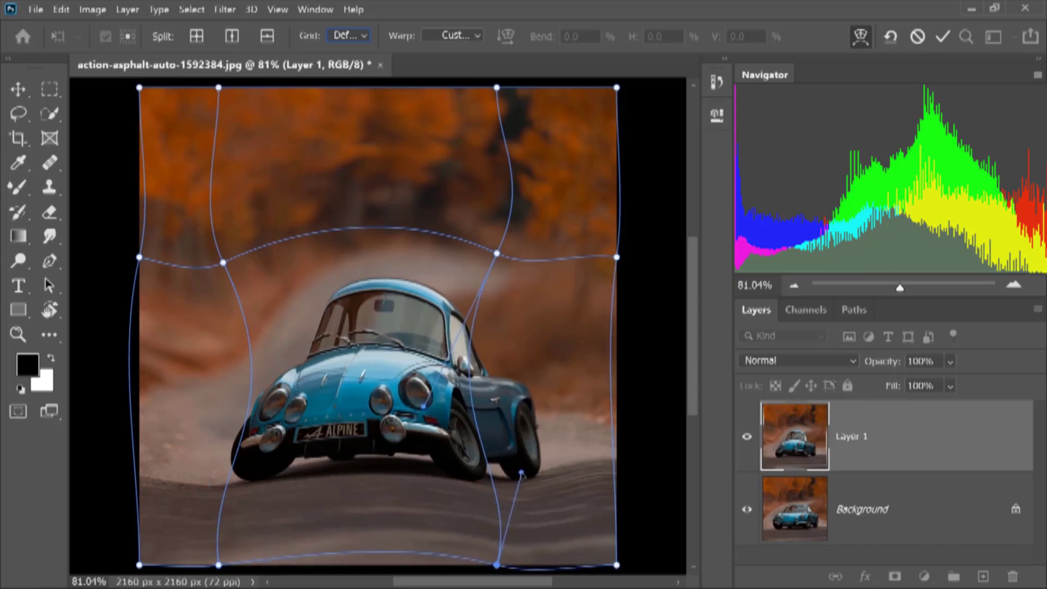
Add crosswise warp splits over the car, try moving the warp points, and undo the last adjustment.
left_click(197, 37)
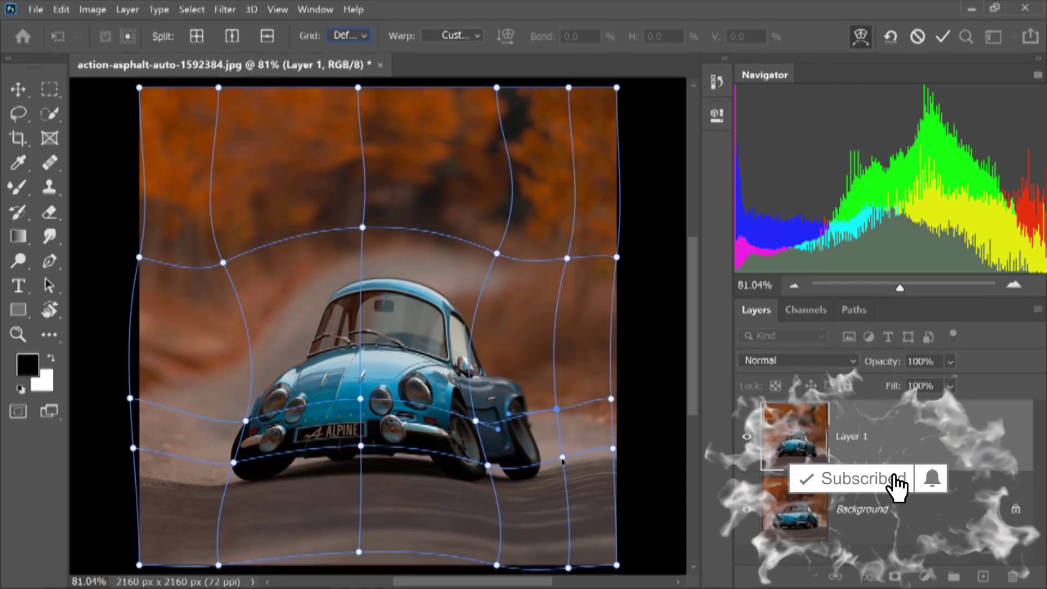
key("ctrl+z")
left_click_drag(353, 218, 506, 262)
left_click_drag(507, 384, 354, 428)
left_click_drag(507, 218, 486, 237)
key("ctrl+z")
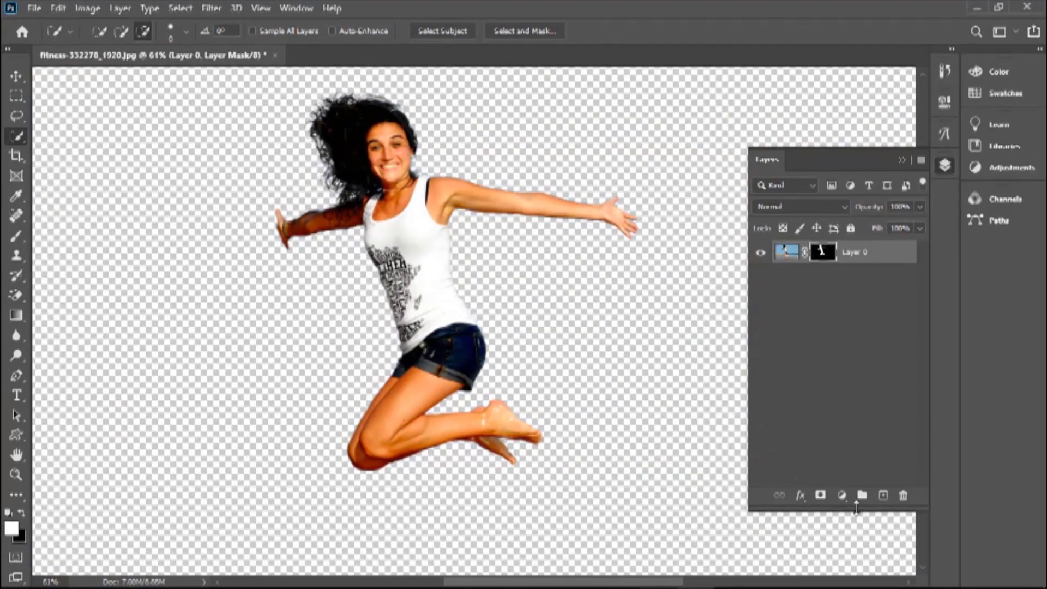
Add a Gradient fill layer above the masked Layer 0 of the jumping woman.
left_click(842, 495)
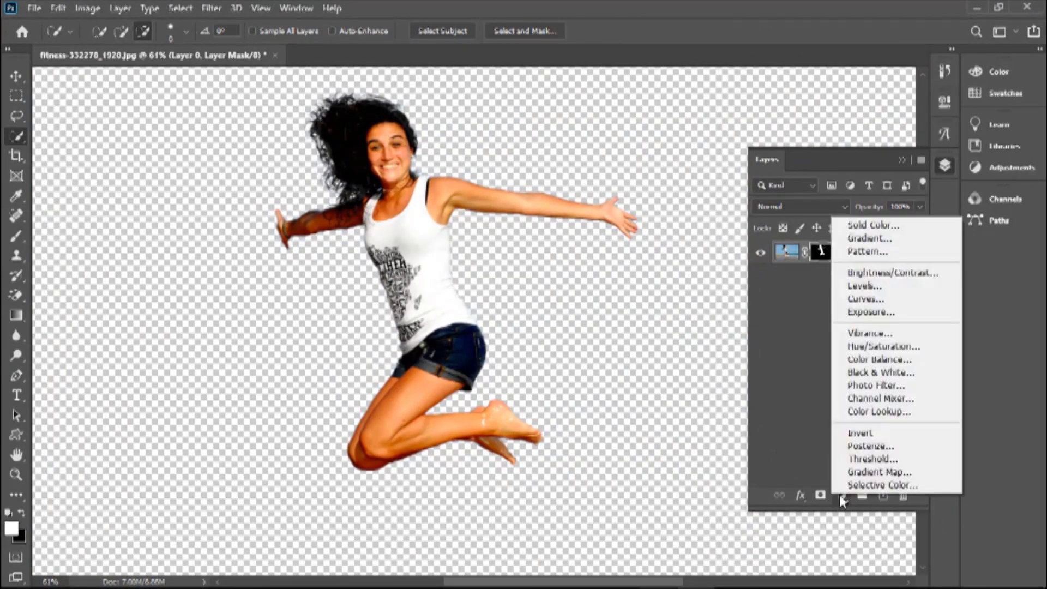
left_click(879, 239)
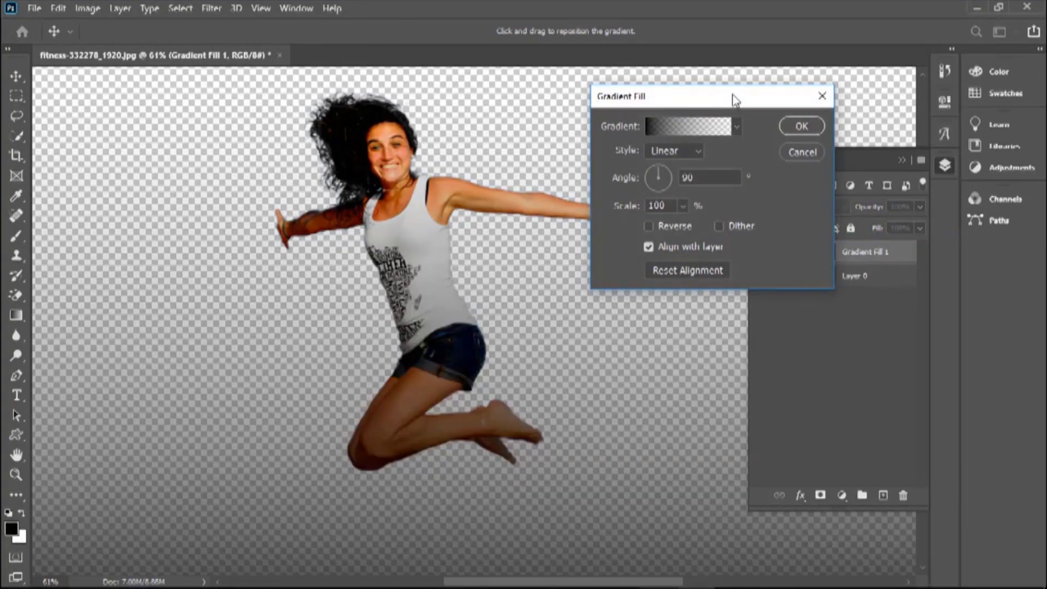
left_click_drag(733, 97, 730, 95)
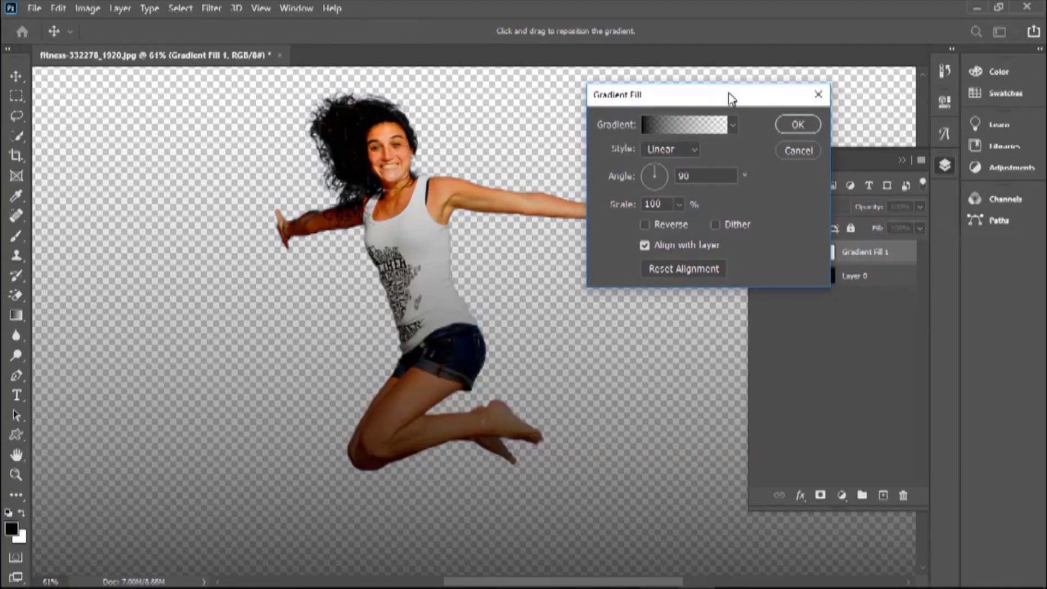
Open the gradient presets of the fill, enlarge the preset picker, and display the presets as large thumbnails.
left_click(732, 125)
left_click_drag(752, 167, 755, 188)
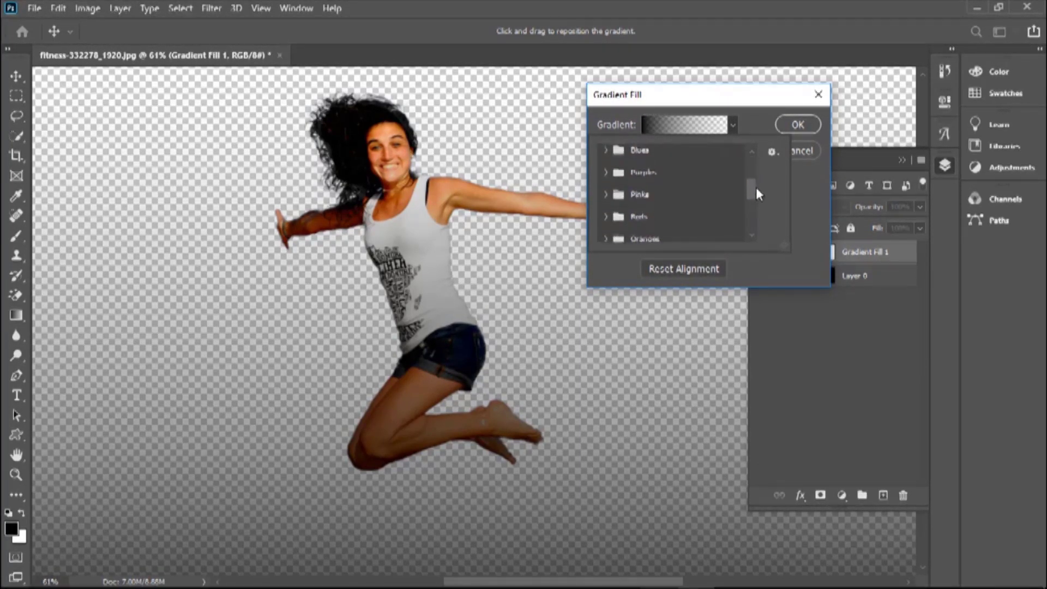
left_click_drag(785, 245, 847, 345)
left_click(826, 152)
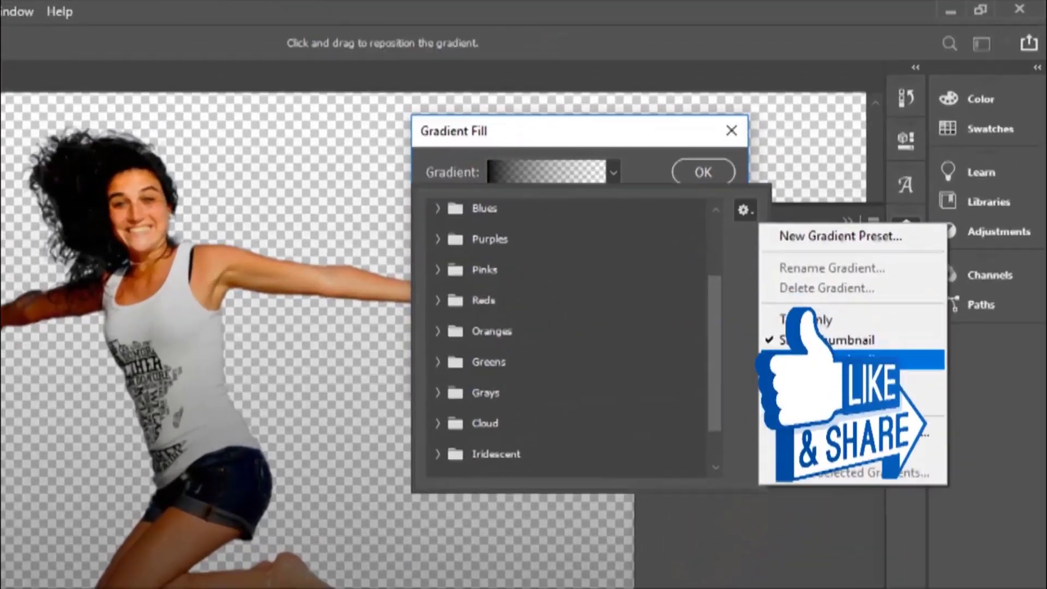
left_click(850, 359)
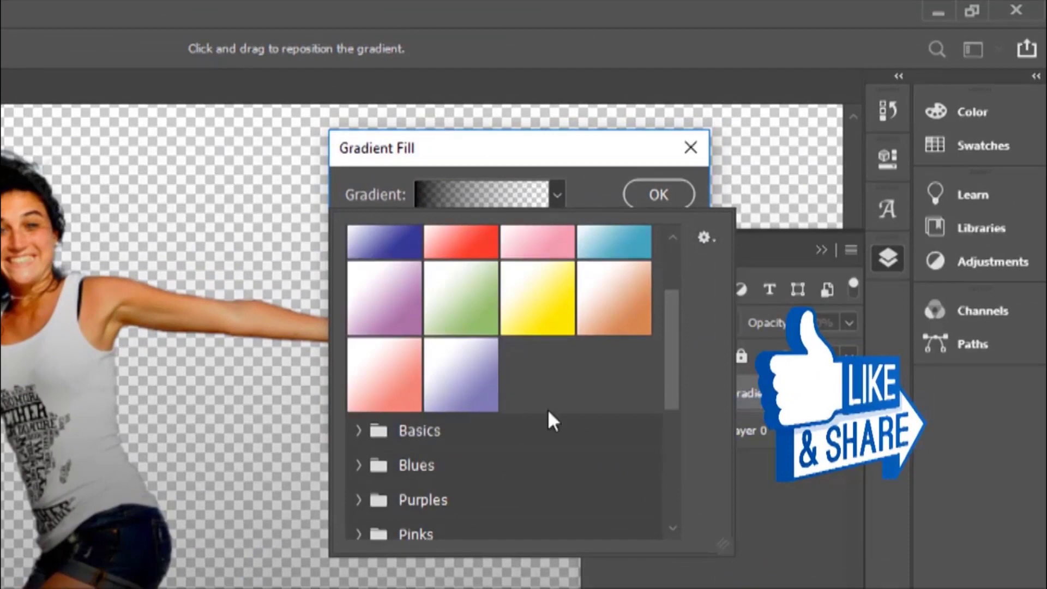
Browse the gradient presets, look into the Basics group, and expand the Blues group.
scroll(672, 346, "up", 2)
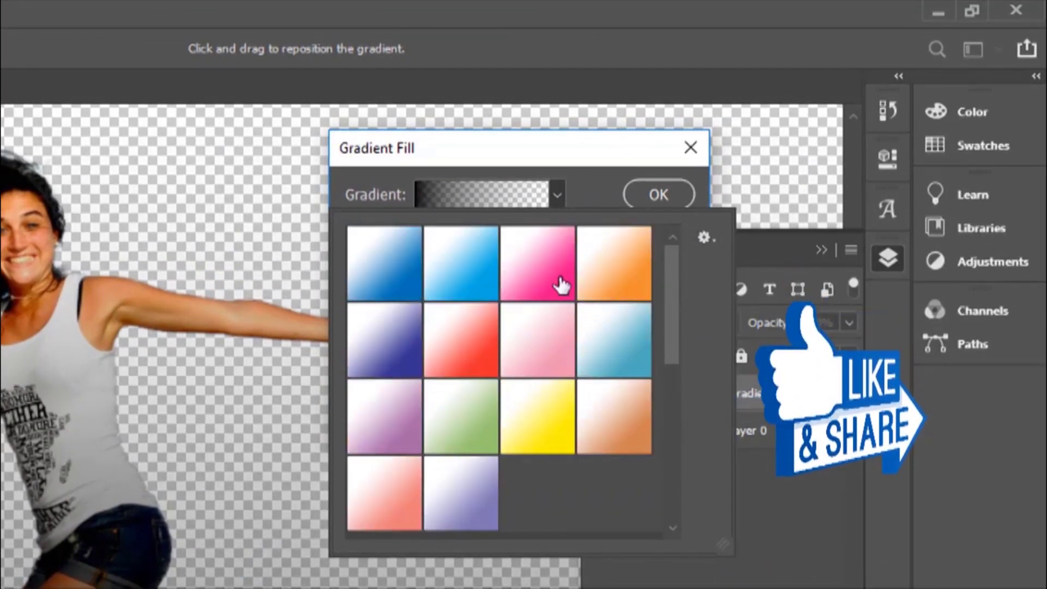
left_click_drag(670, 278, 672, 372)
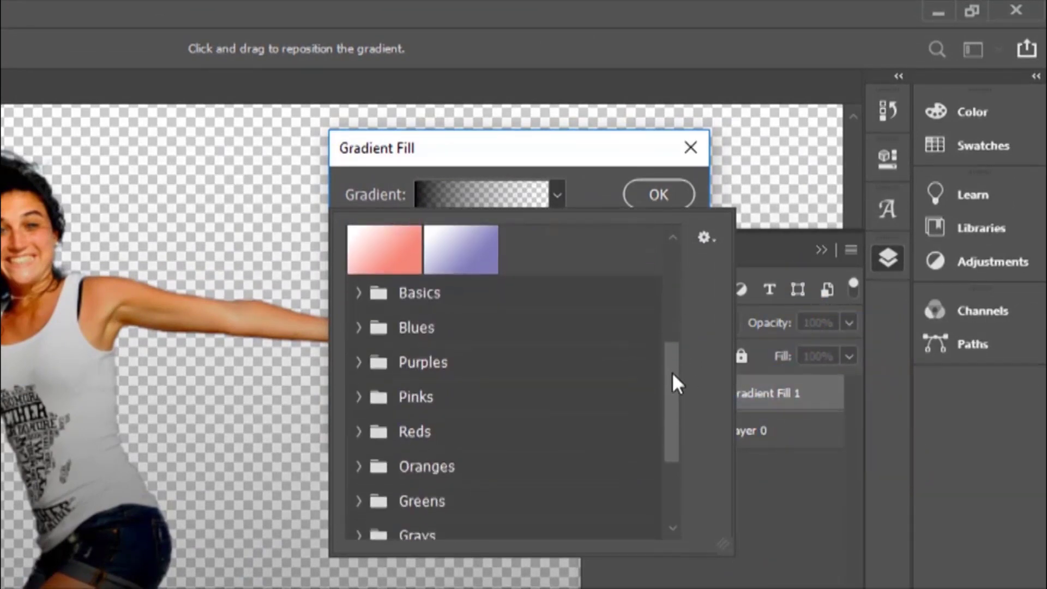
left_click(360, 295)
left_click(359, 293)
left_click(360, 328)
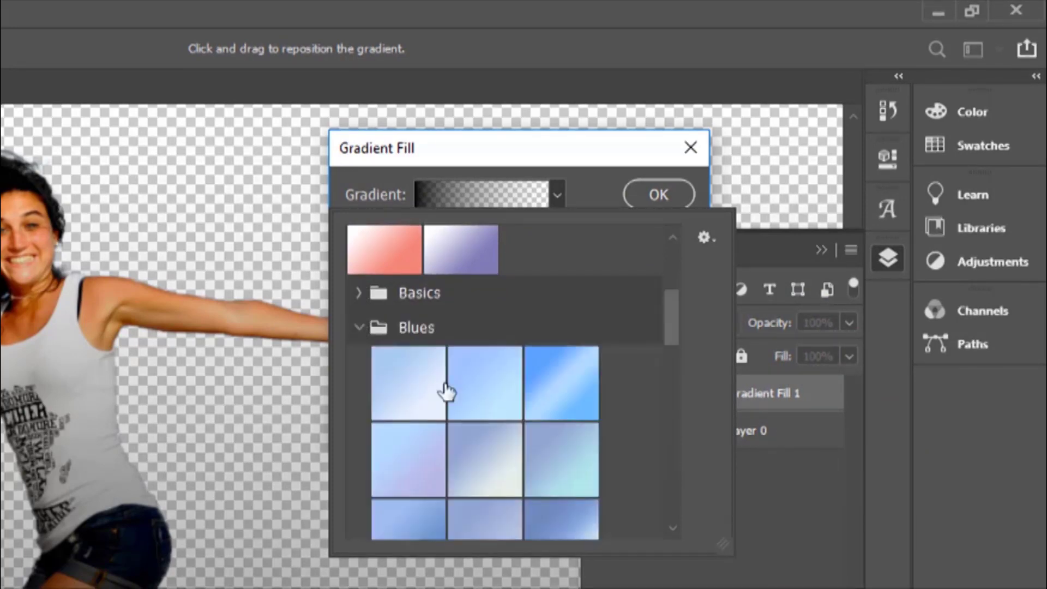
Browse the gradient preset groups, collapsing Blues and looking into the Purples and Pinks groups.
left_click_drag(668, 319, 676, 458)
scroll(686, 336, "up", 5)
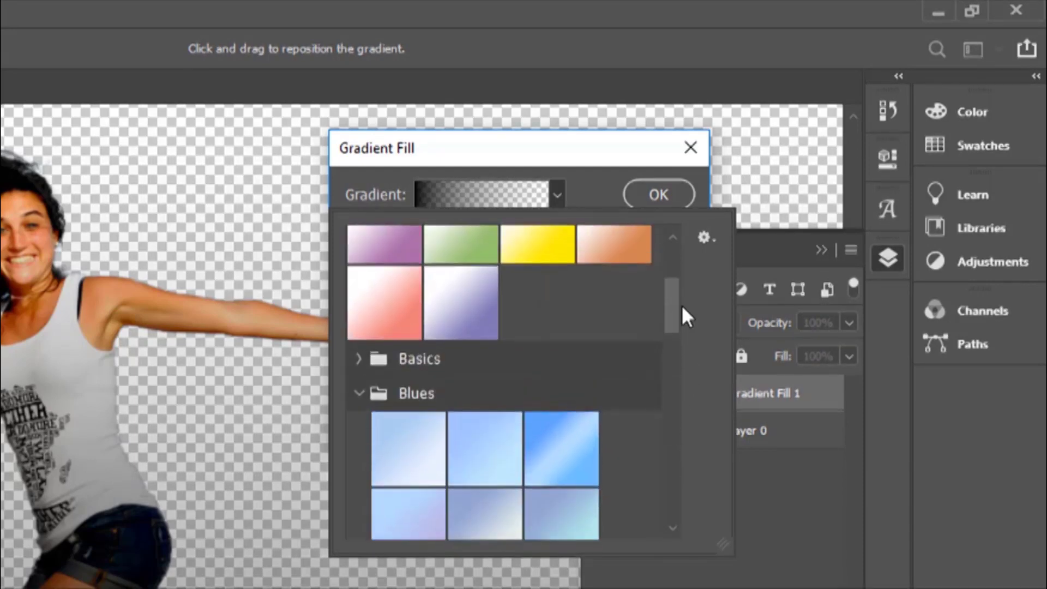
left_click(359, 393)
scroll(674, 360, "down", 2)
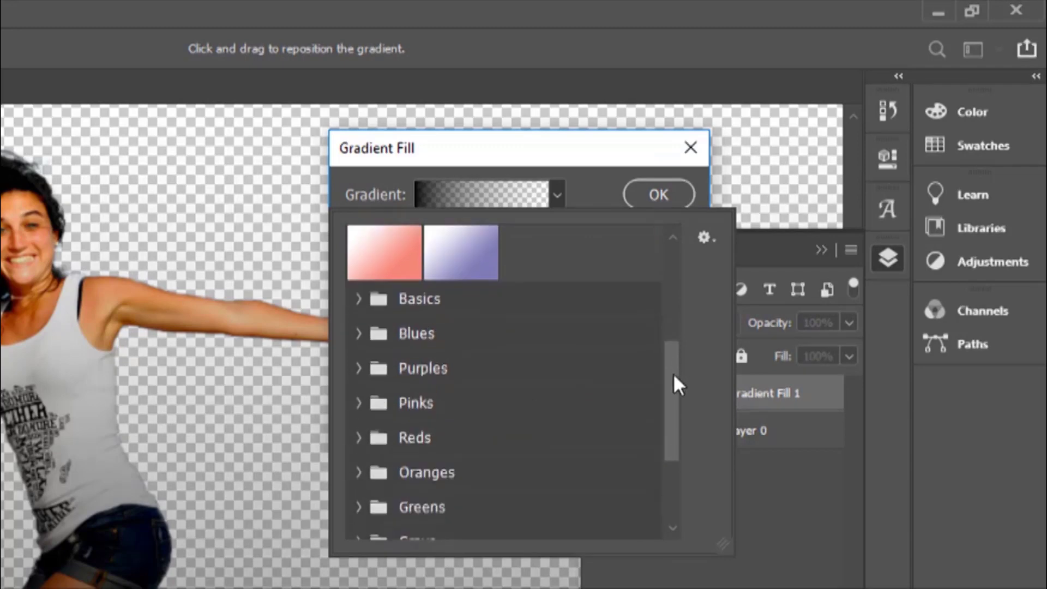
left_click(358, 356)
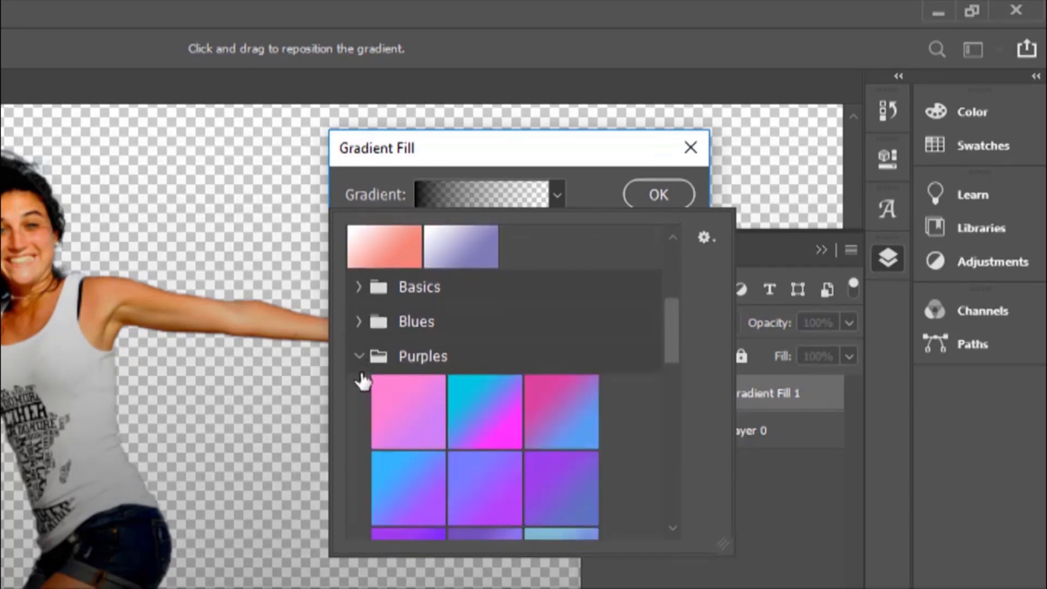
left_click(359, 356)
scroll(349, 364, "down", 1)
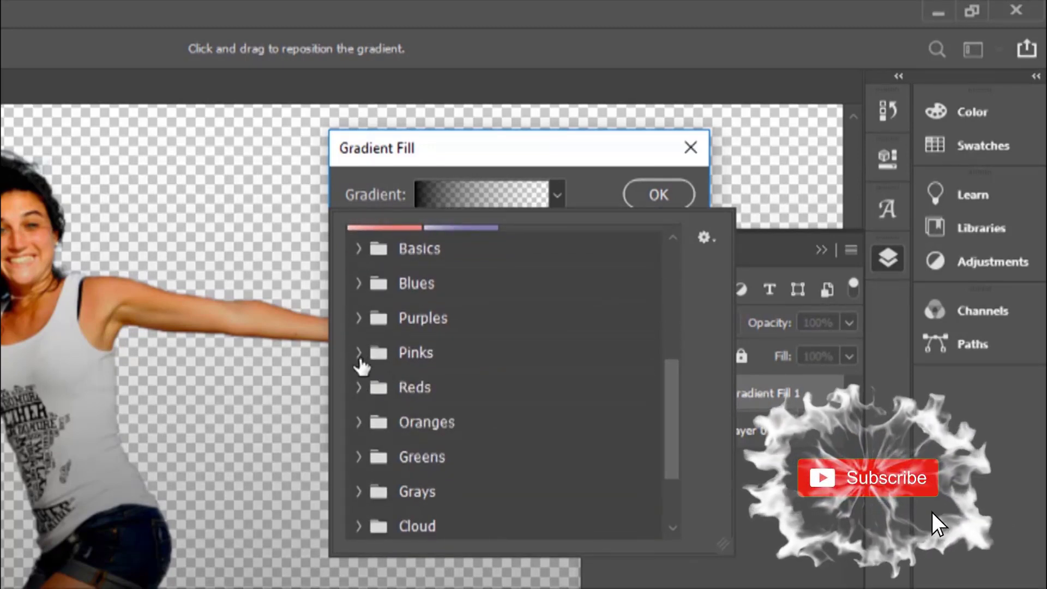
left_click(358, 354)
left_click(358, 354)
scroll(448, 404, "down", 1)
scroll(463, 443, "up", 2)
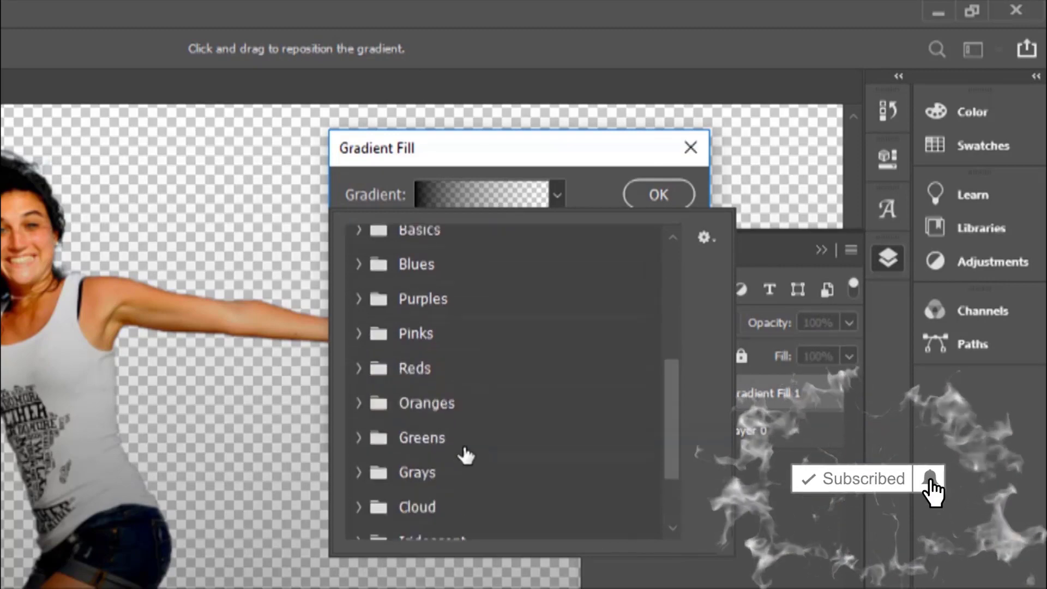
Apply a yellow-to-orange-red gradient preset from the Oranges group to the gradient fill.
left_click(385, 424)
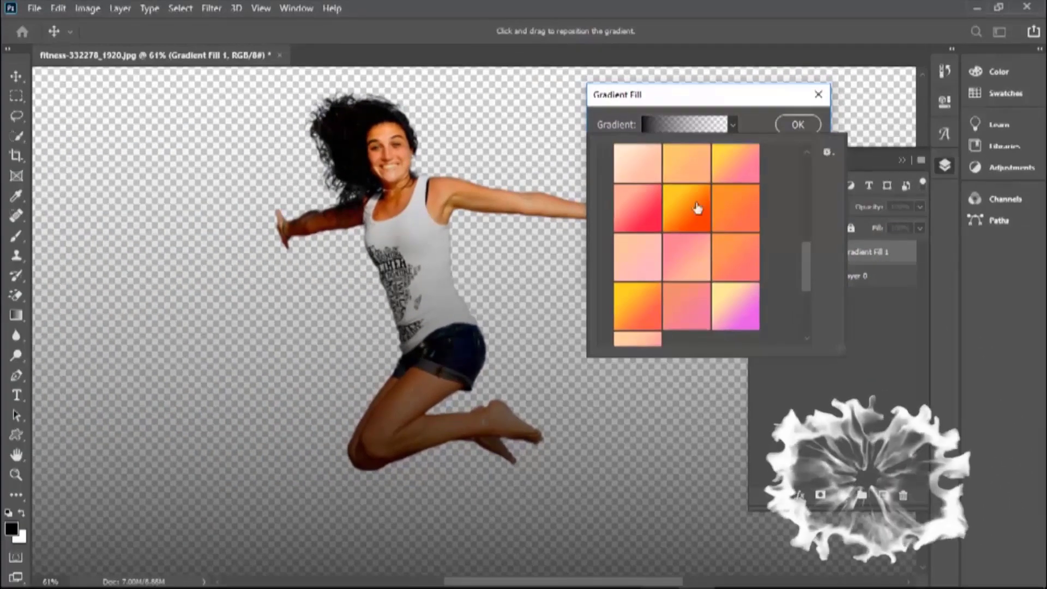
left_click(685, 207)
key("Return")
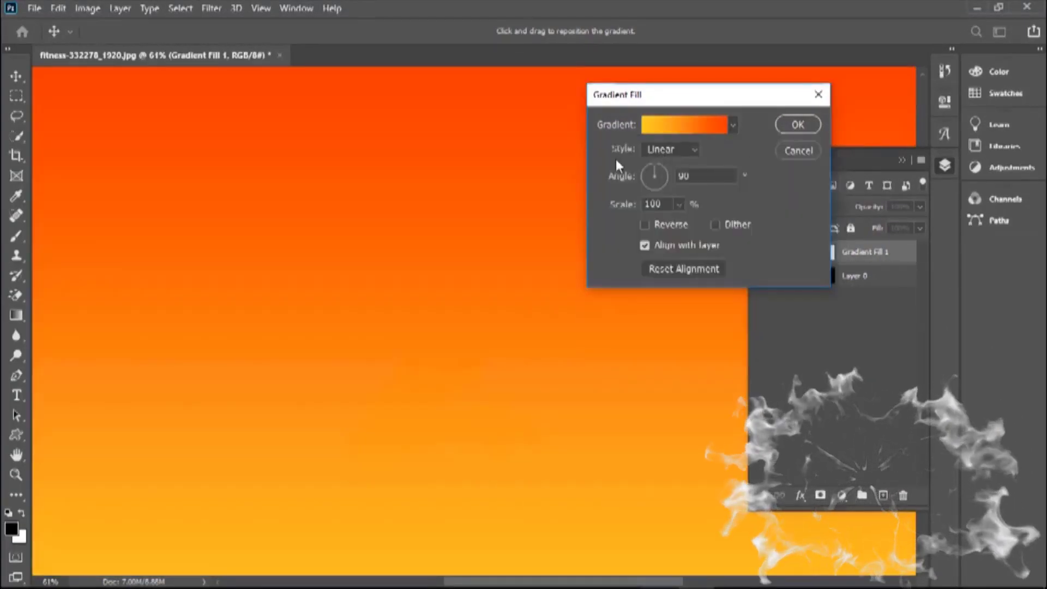
Set the gradient fill's style to Radial, accept it, and move the fill layer below Layer 0.
left_click(692, 148)
left_click(674, 175)
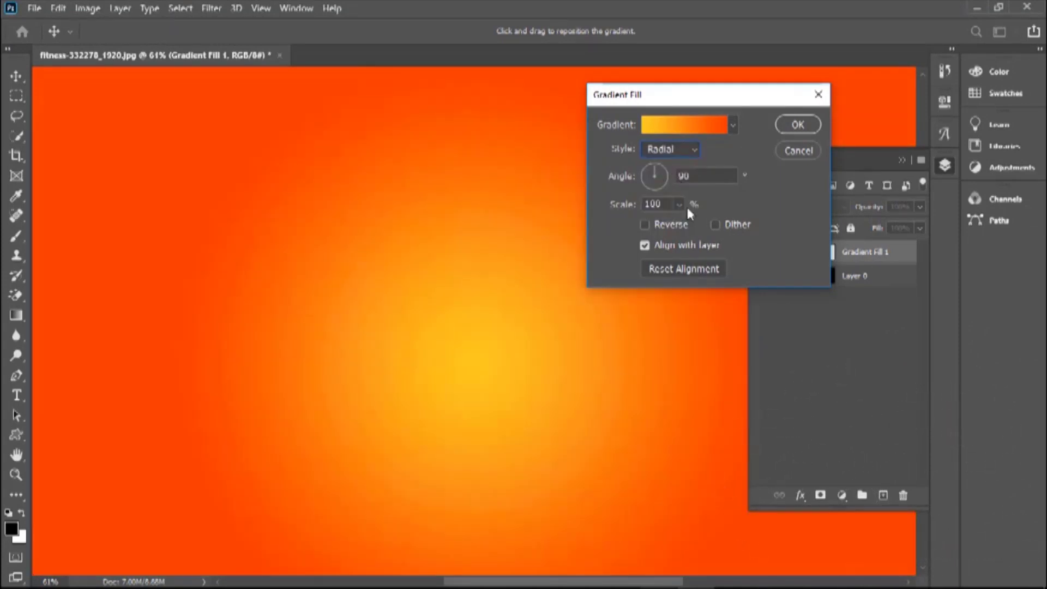
left_click(797, 124)
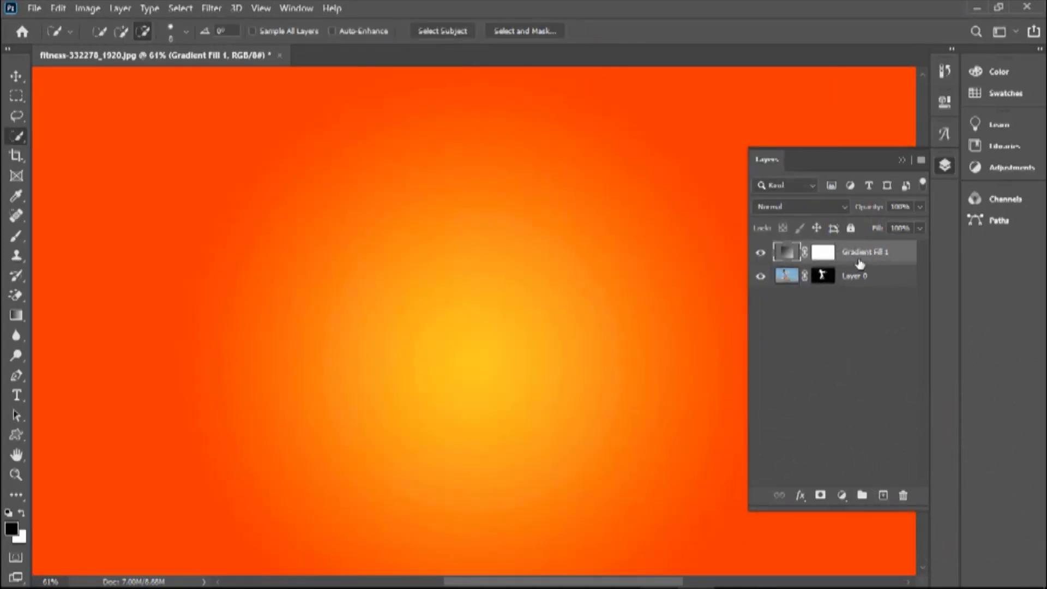
left_click_drag(871, 257, 879, 299)
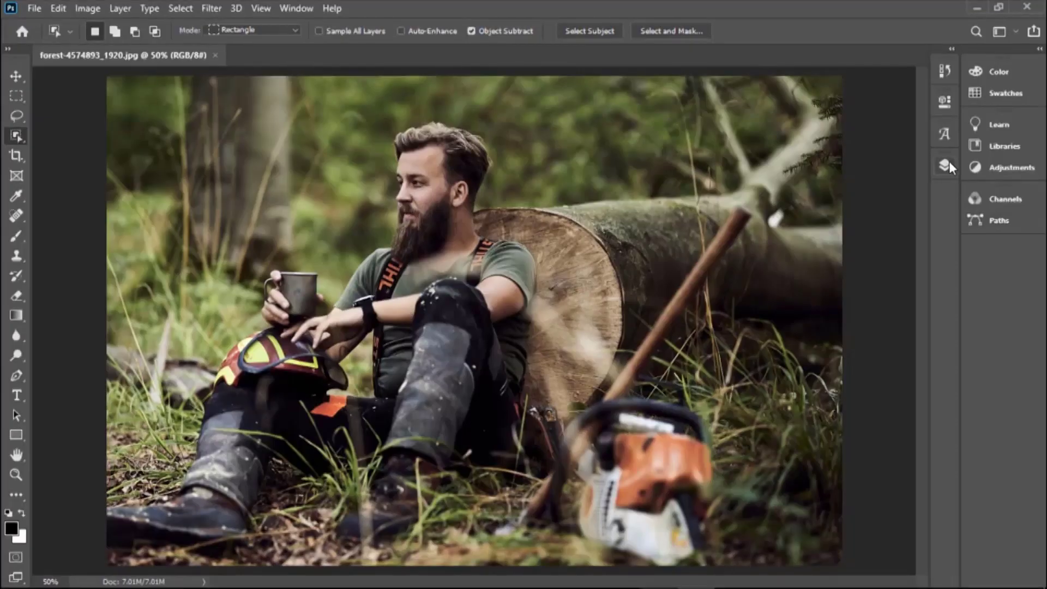
Set the blend mode of the pink gradient fill layer over the forest photo to Soft Light.
left_click(946, 163)
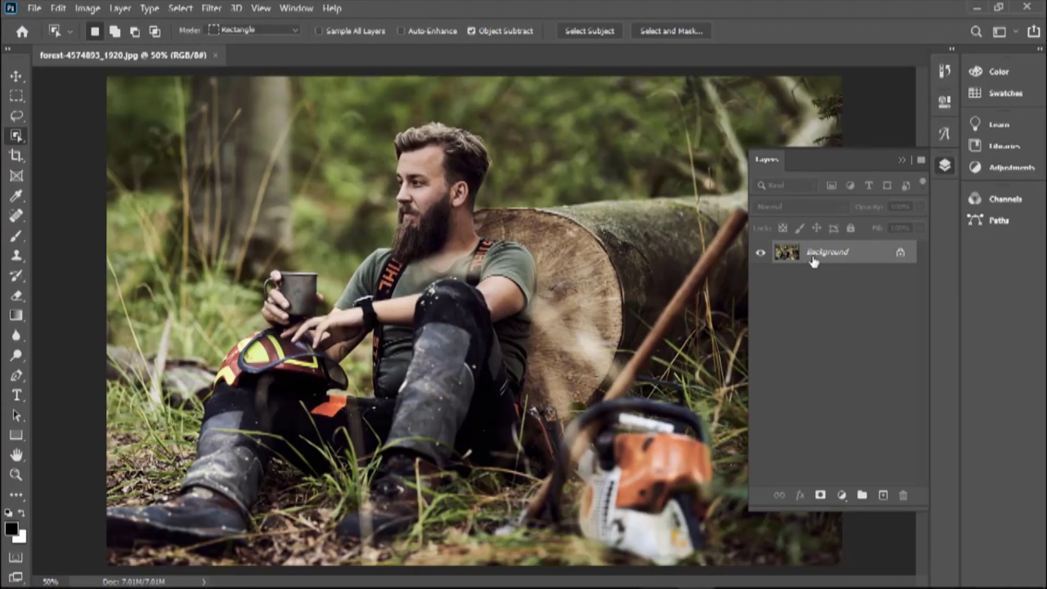
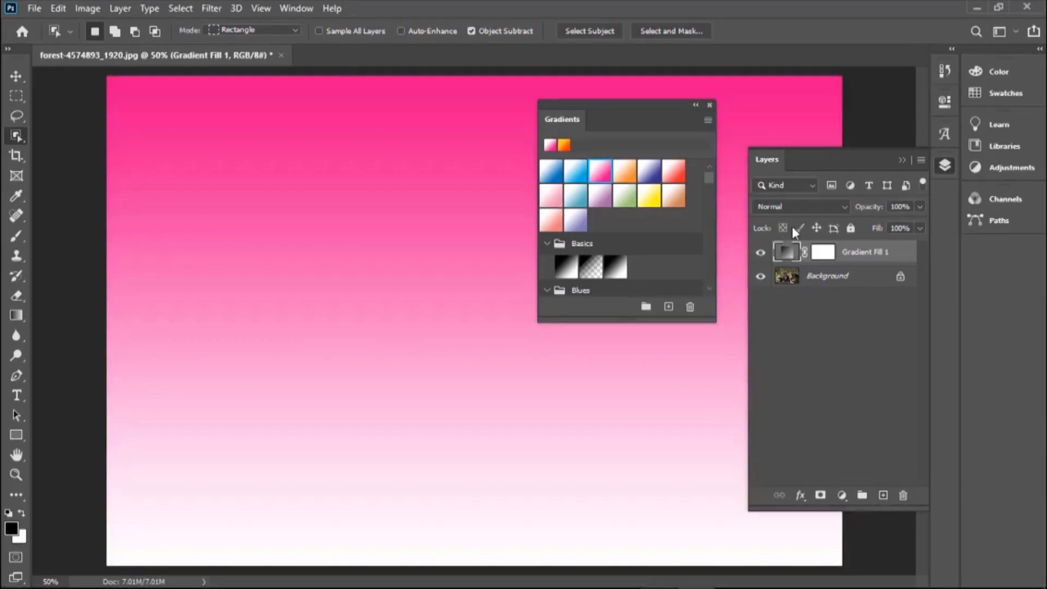
left_click(796, 207)
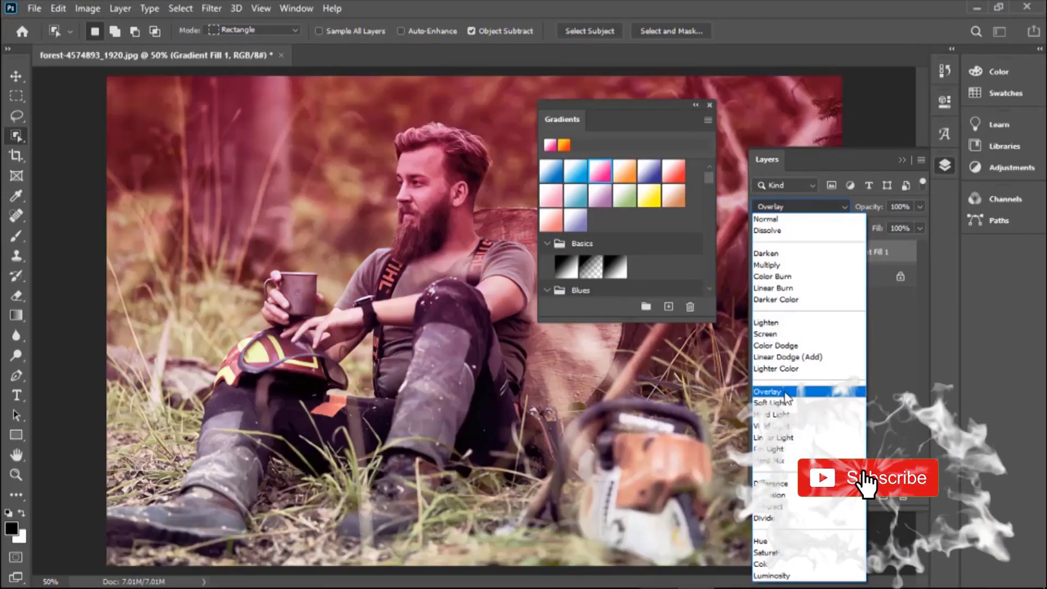
left_click(786, 402)
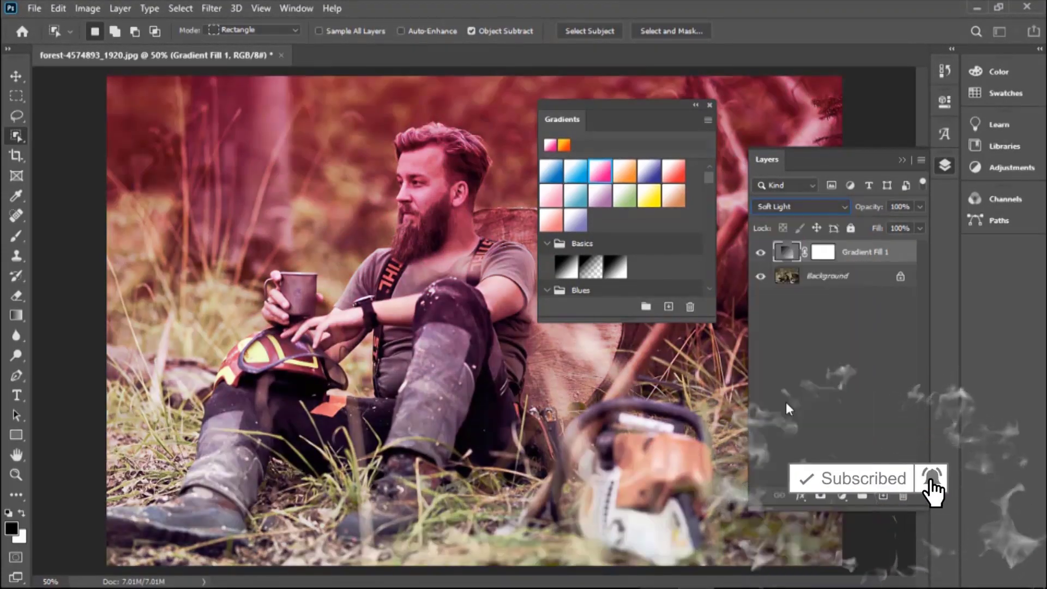
Apply a bright blue preset from the Blues group to the gradient fill and check the fill's settings without changing them.
left_click(548, 290)
scroll(646, 219, "down", 2)
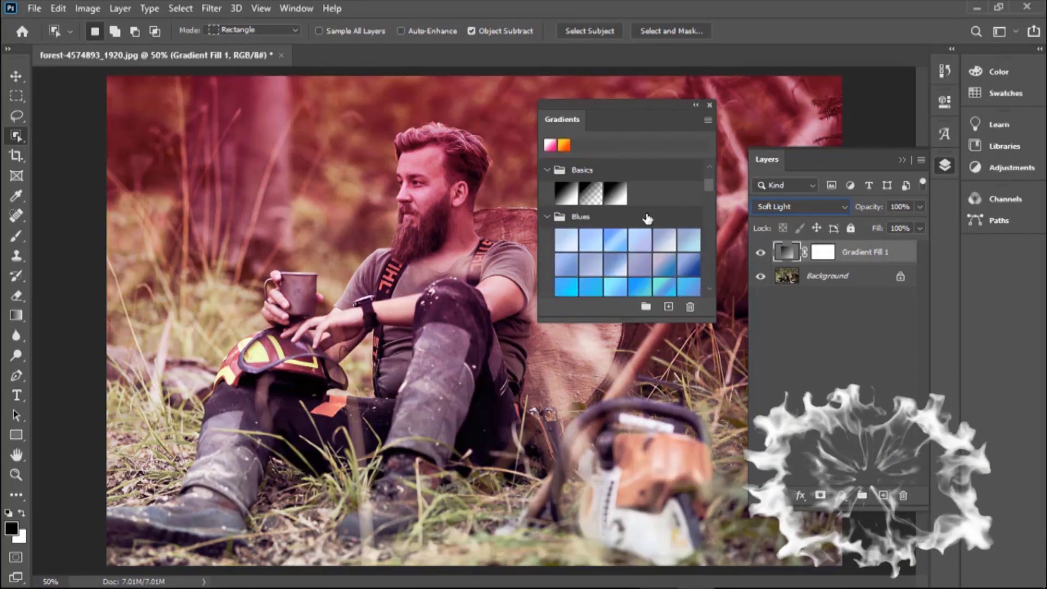
scroll(647, 219, "down", 3)
left_click(591, 228)
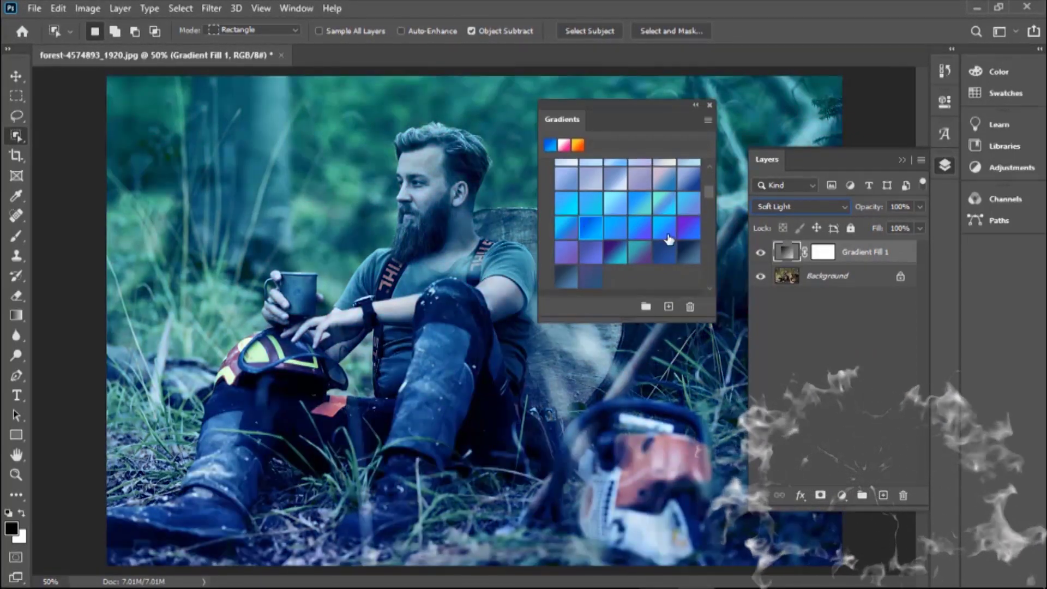
double_click(786, 253)
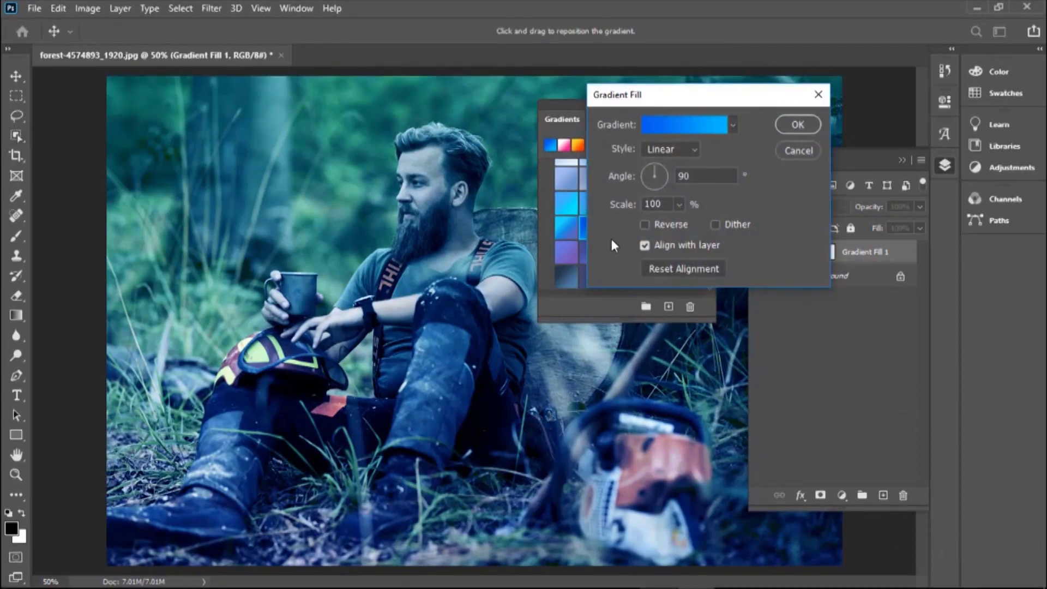
left_click(798, 152)
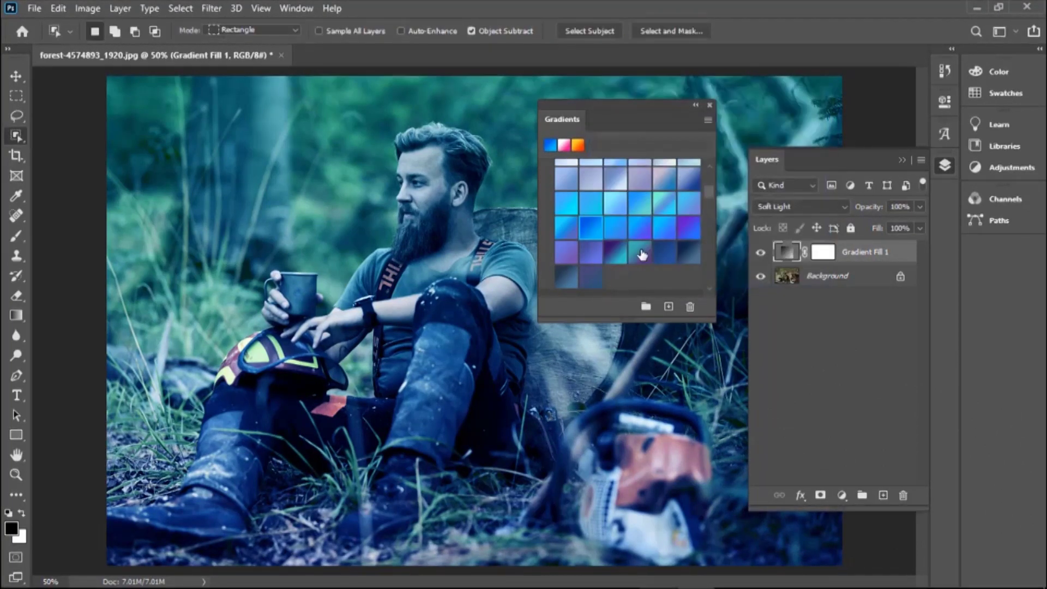
Try a magenta preset from the Purples group and another preset on the gradient fill, and close the document without saving.
scroll(642, 245, "down", 5)
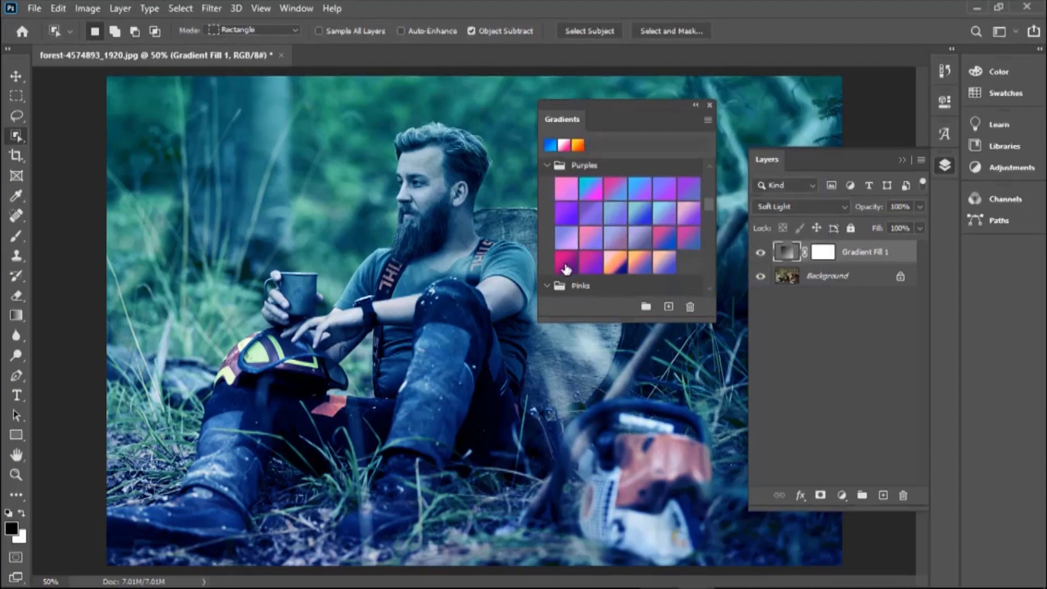
left_click(565, 269)
scroll(641, 245, "down", 2)
left_click(612, 273)
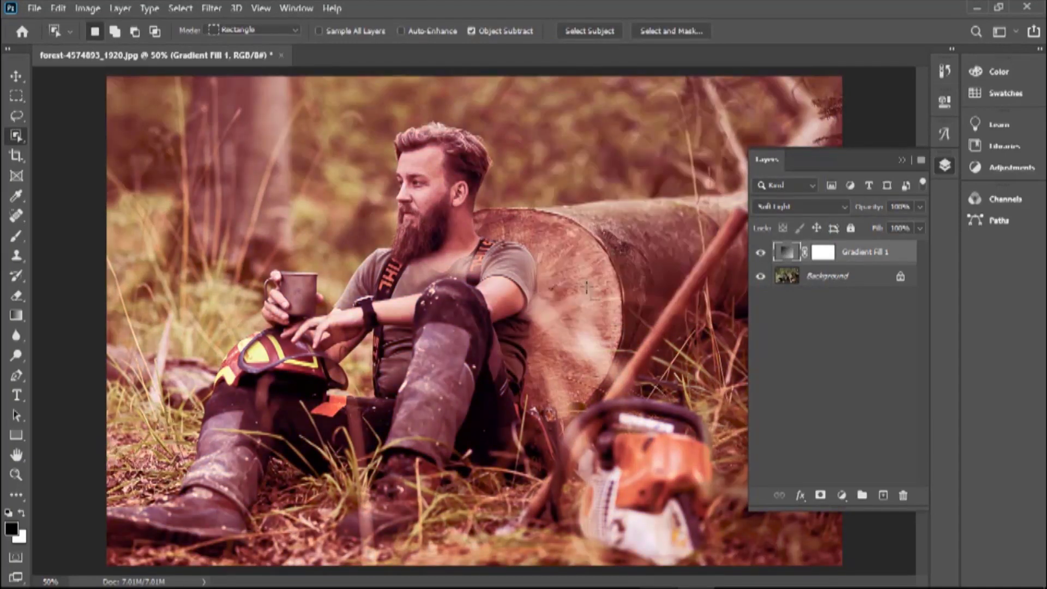
left_click(283, 56)
left_click(588, 238)
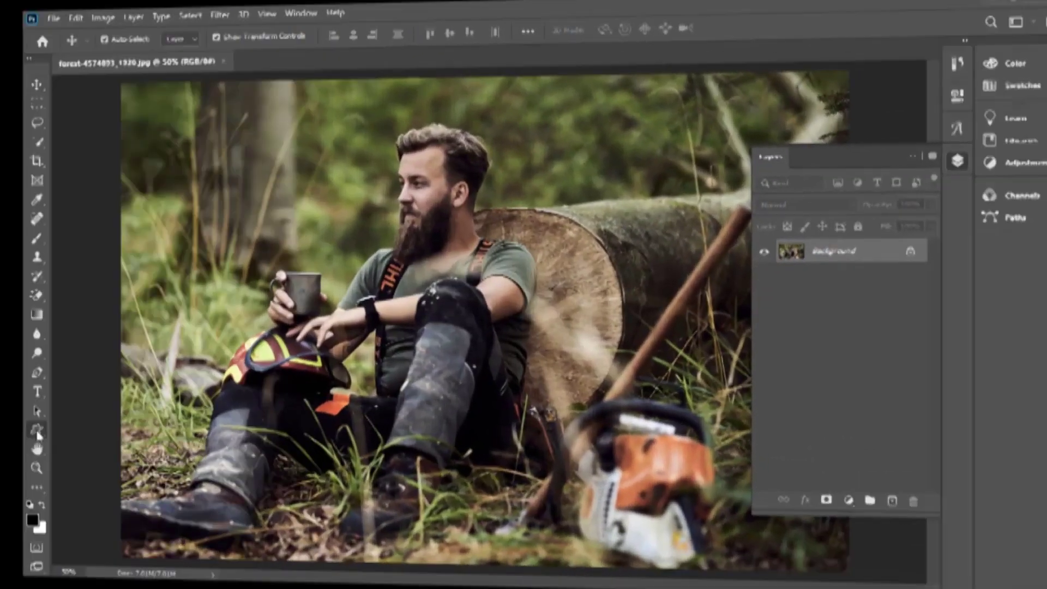
Activate the Custom Shape tool and bring up the shape groups at the end of its shape picker.
right_click(13, 435)
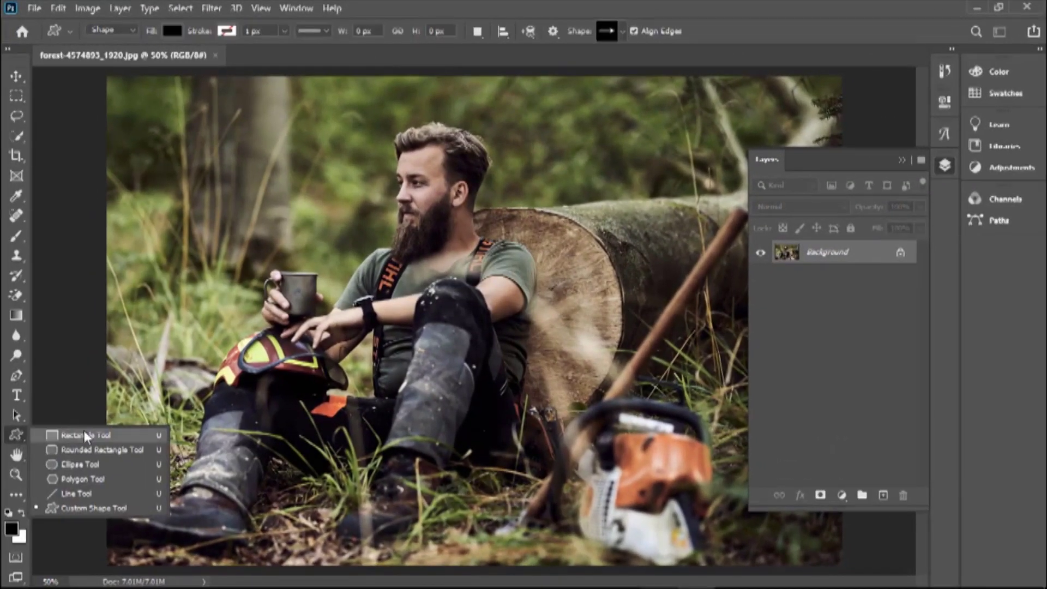
left_click(84, 507)
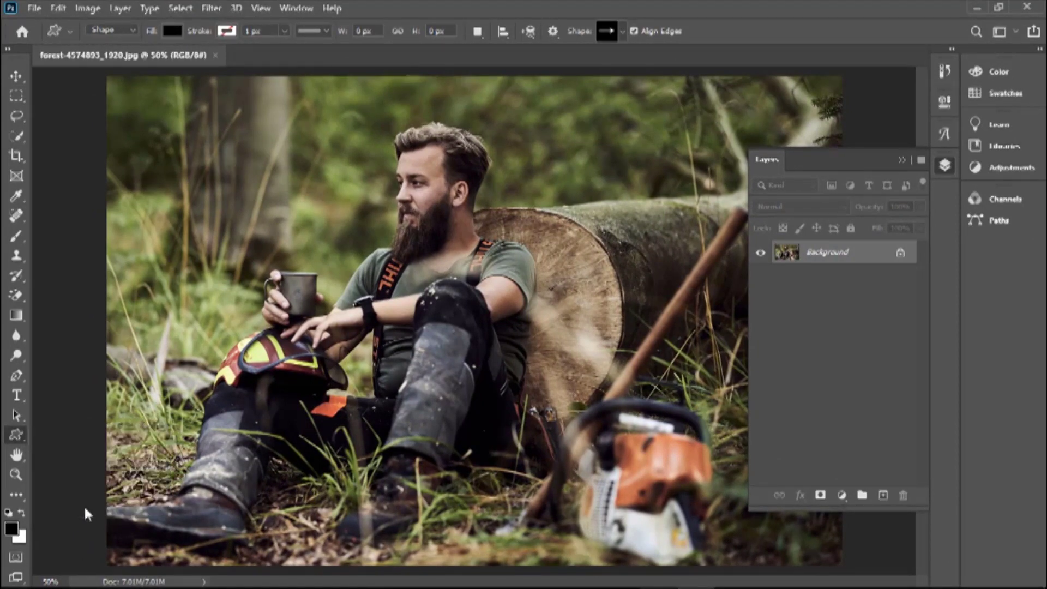
left_click(622, 32)
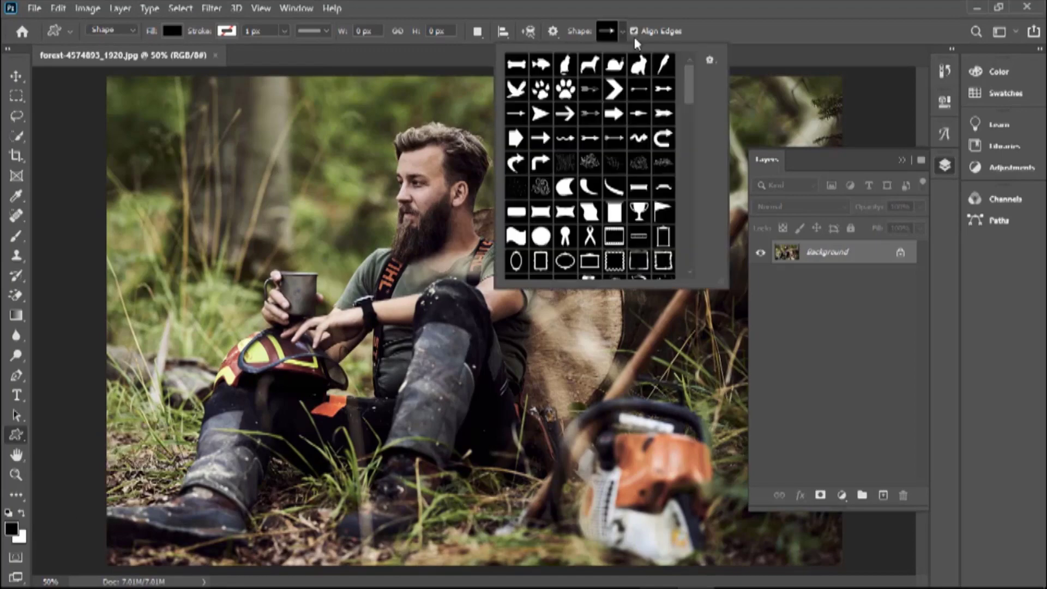
left_click_drag(690, 81, 688, 261)
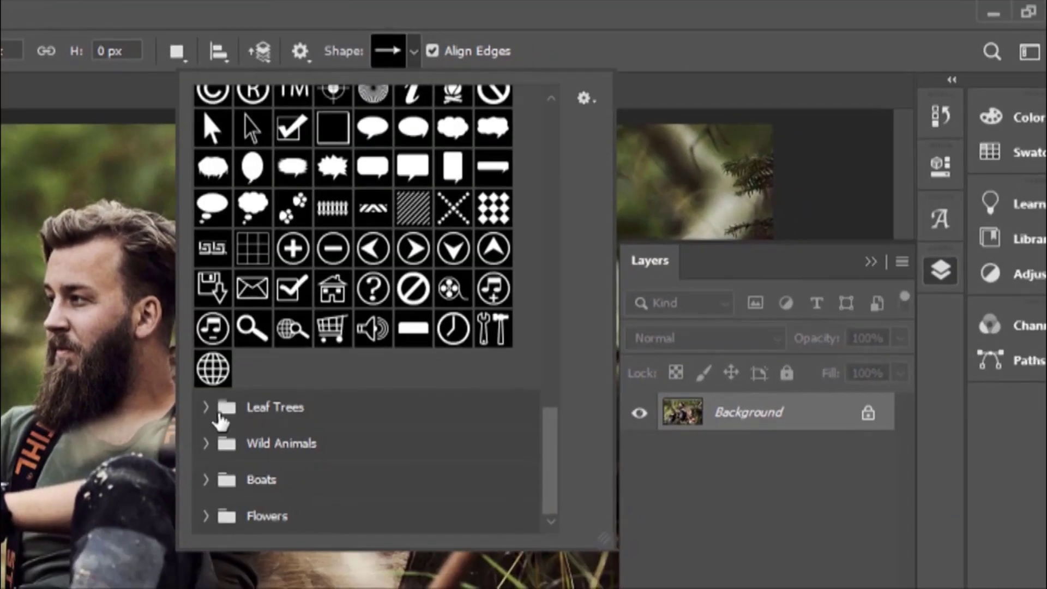
Browse the custom shape groups, looking into Wild Animals, Boats and Flowers one after another.
left_click(524, 202)
scroll(425, 433, "down", 2)
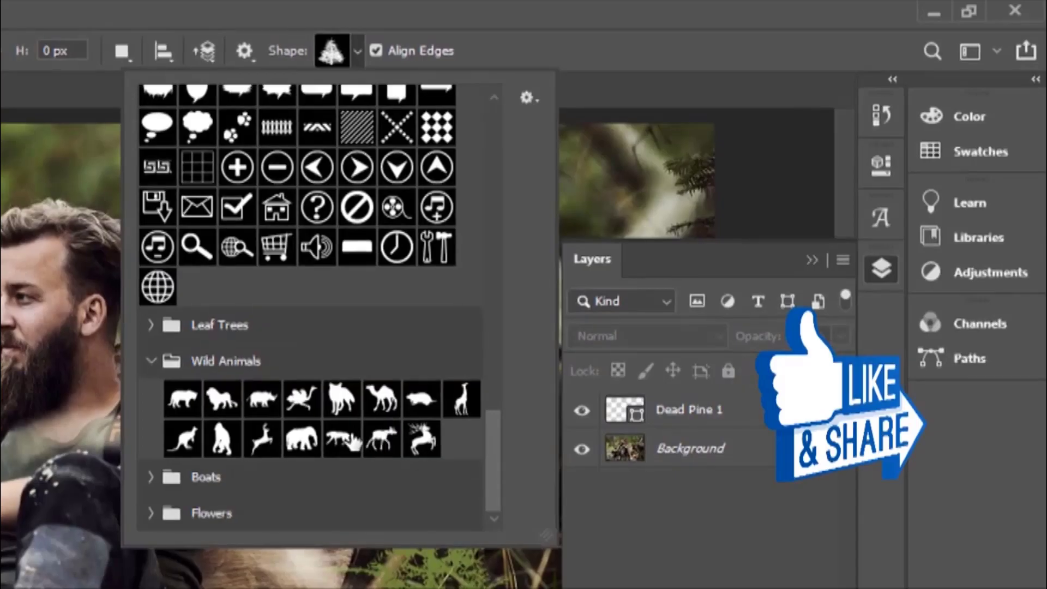
left_click(151, 360)
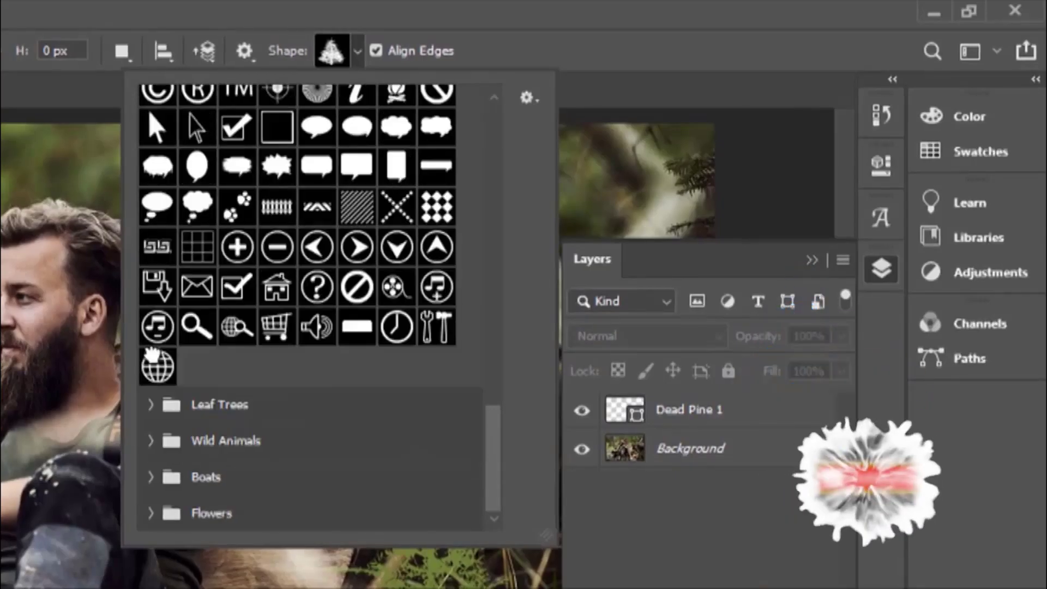
left_click(150, 475)
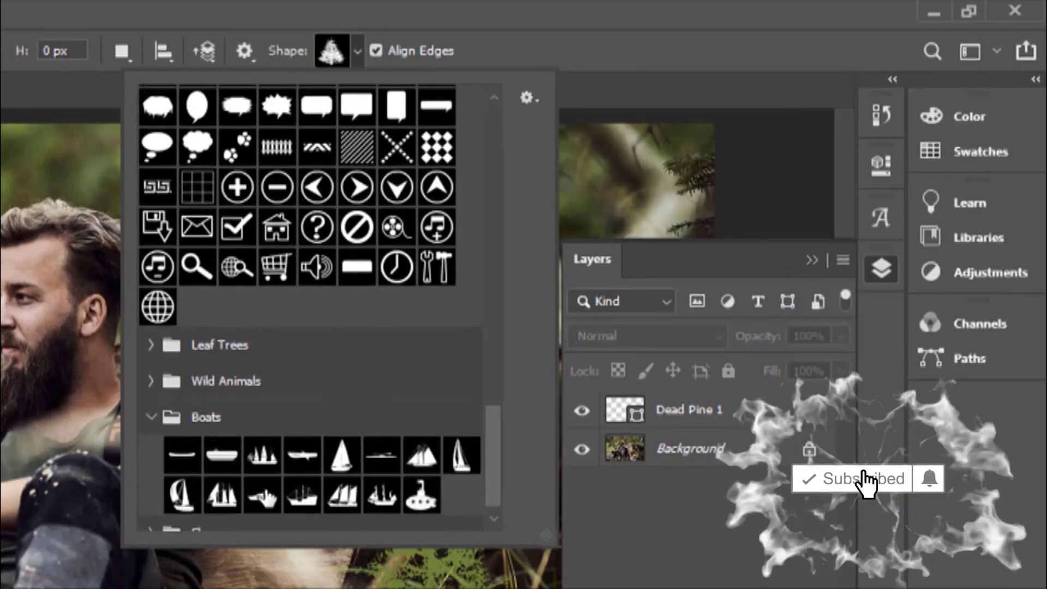
left_click(148, 417)
left_click(151, 513)
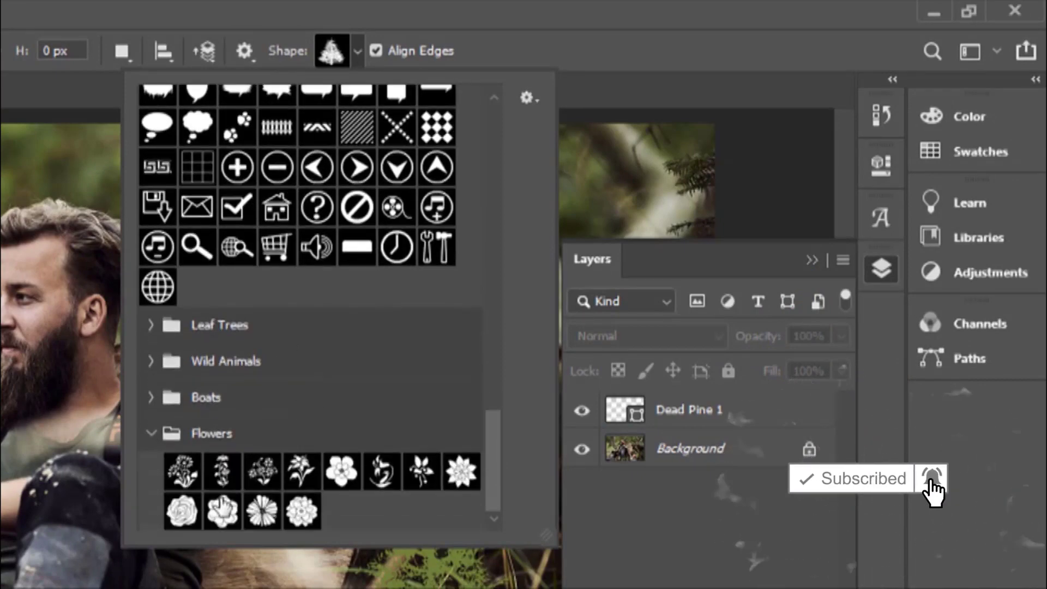
left_click(146, 435)
left_click(256, 109)
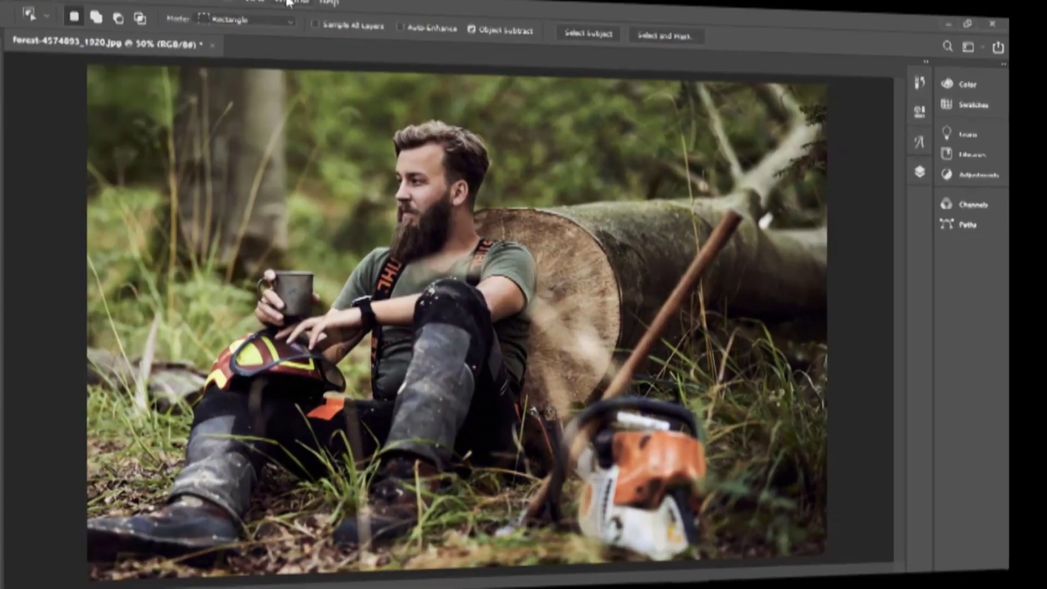
Create a new window for forest-4574893_1920.jpg and dock it beside the original window for a side-by-side view.
left_click(296, 8)
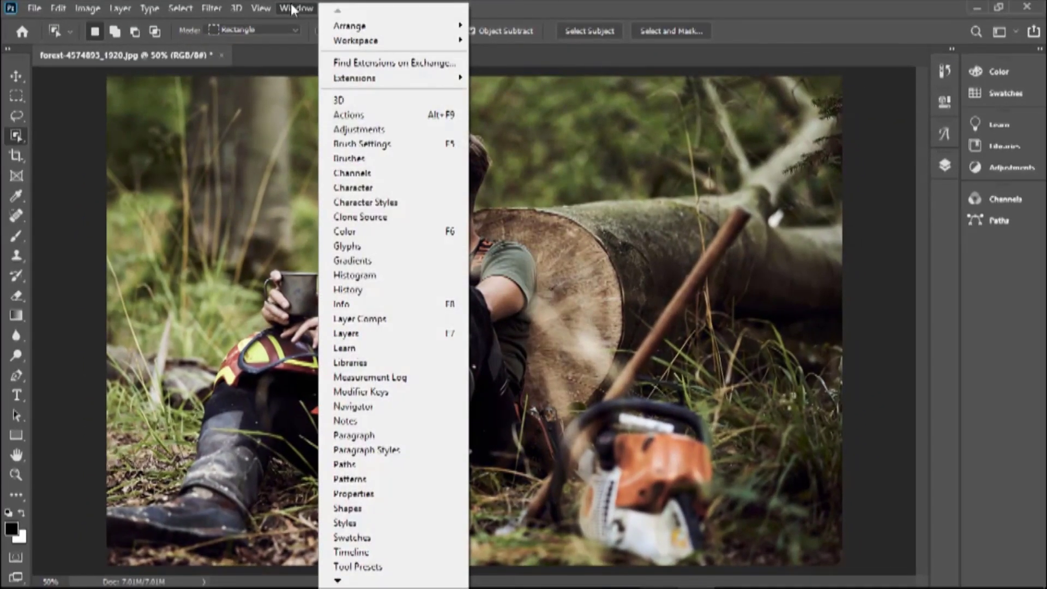
mouse_move(401, 32)
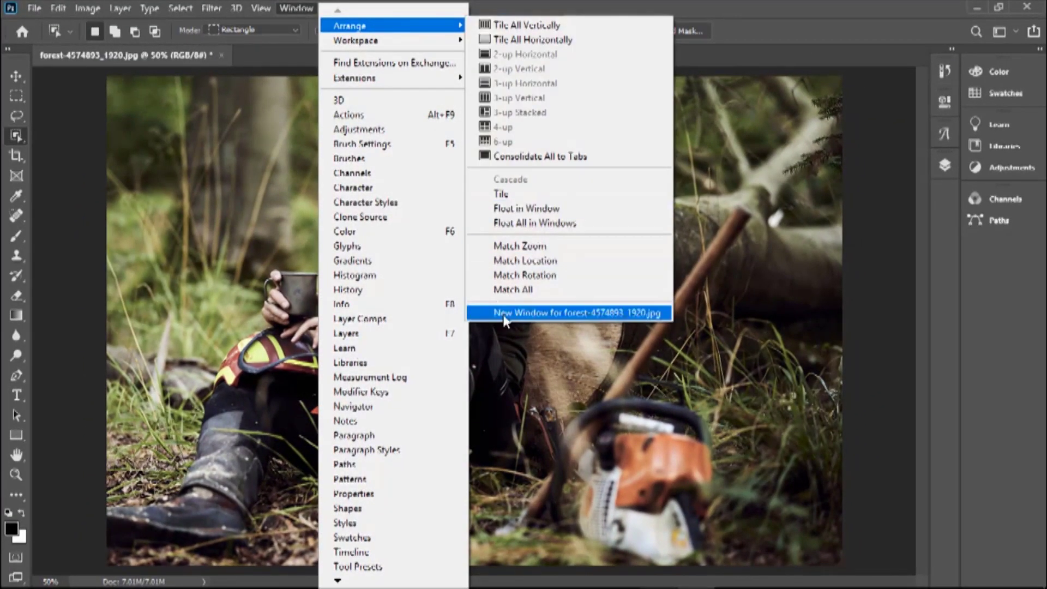
left_click(567, 314)
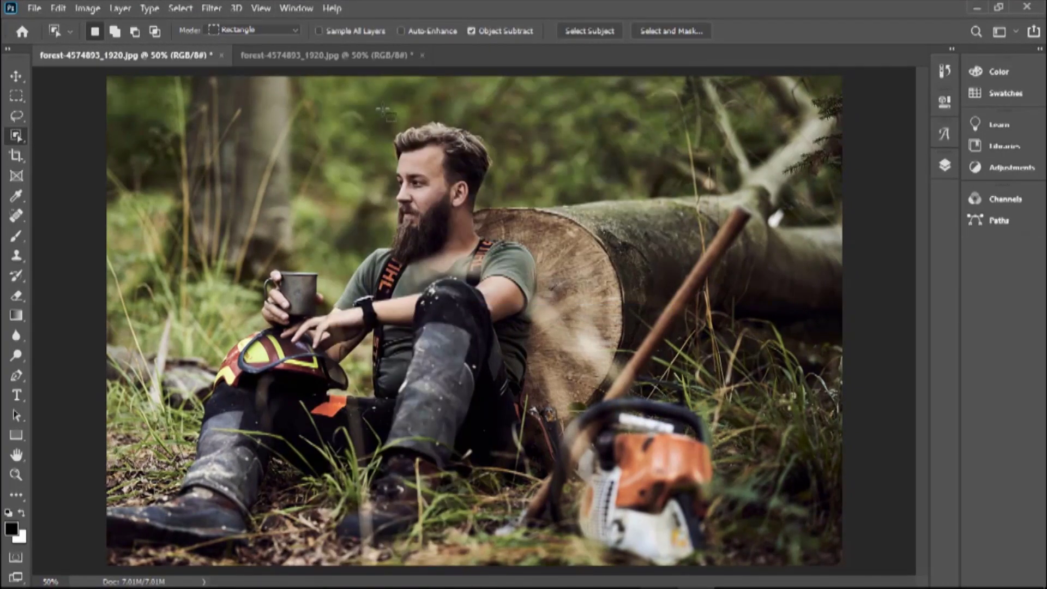
left_click(331, 54)
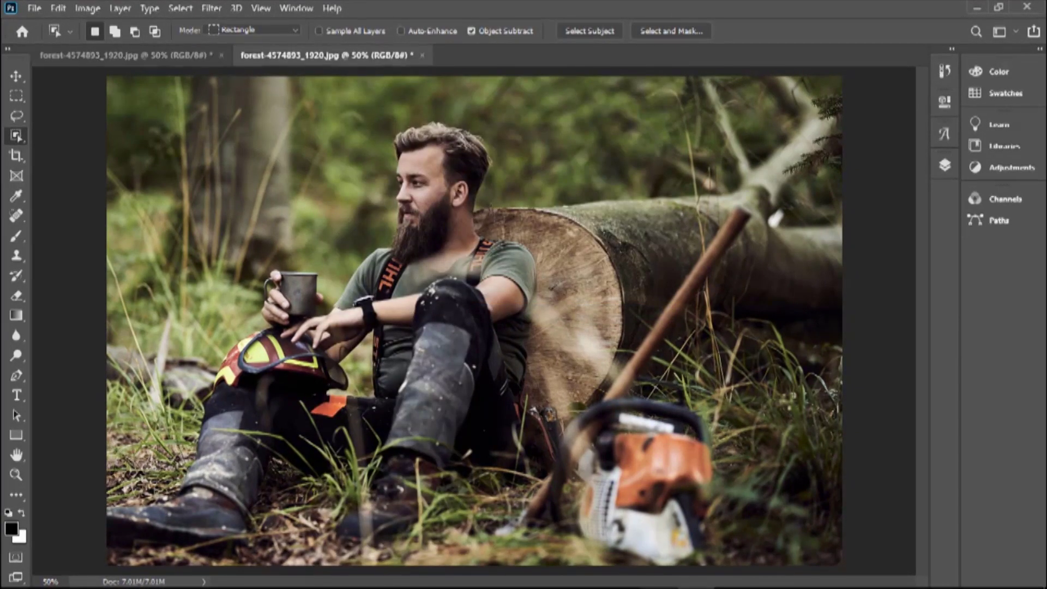
left_click_drag(343, 54, 929, 124)
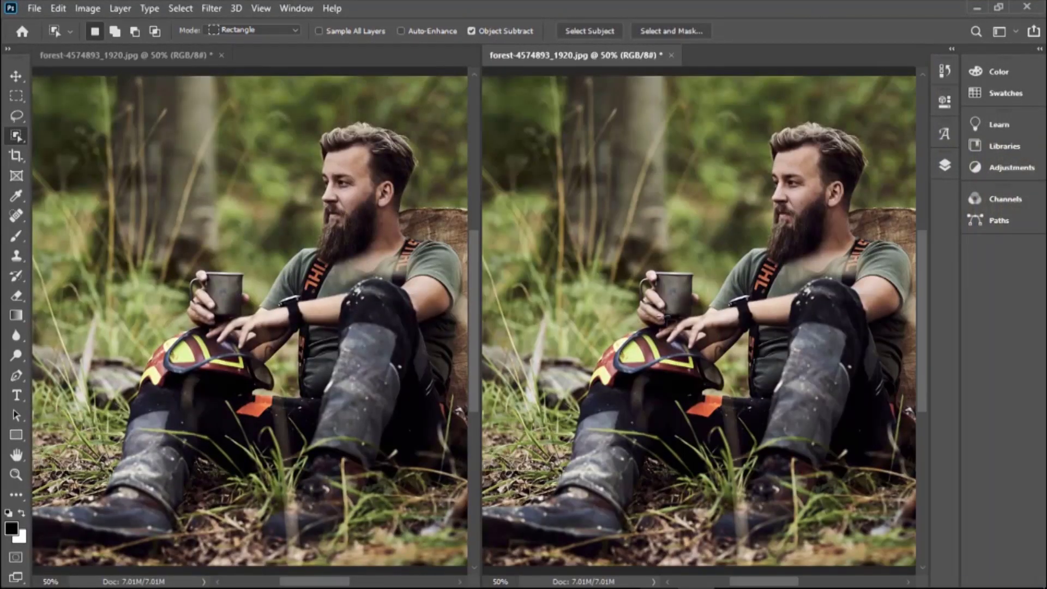
Fit the whole forest photo in the second document window, then reduce that window's magnification to about 19.7%.
key("ctrl+0")
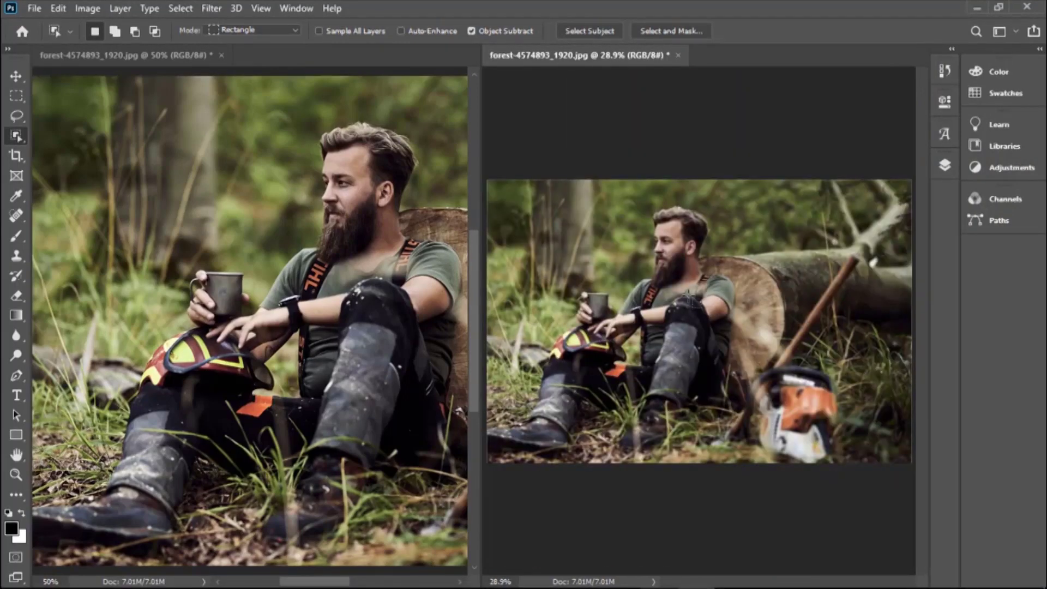
scroll(689, 298, "down", 2)
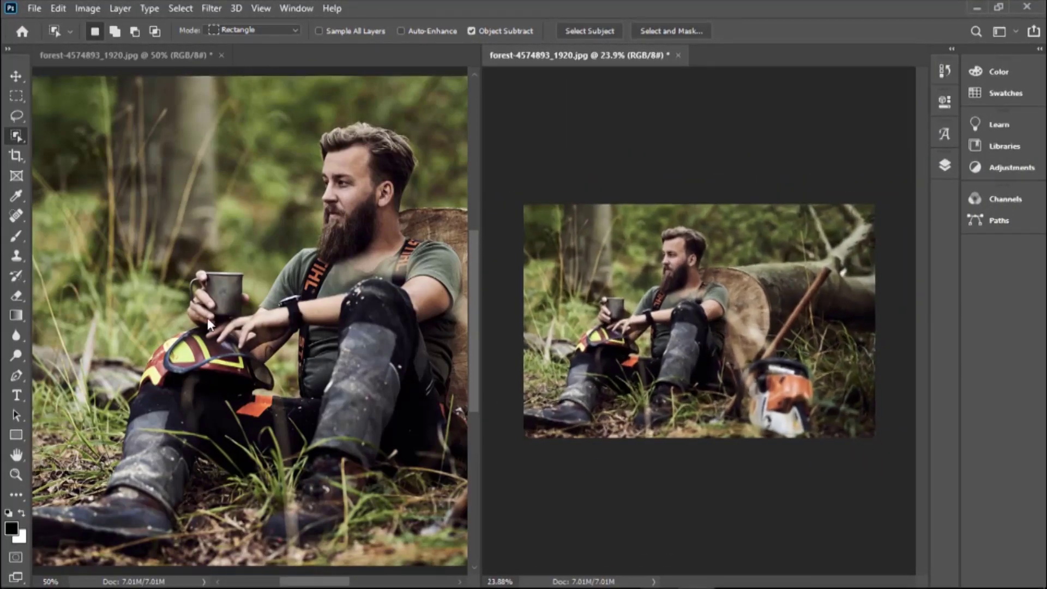
scroll(165, 231, "down", 1)
left_click(12, 78)
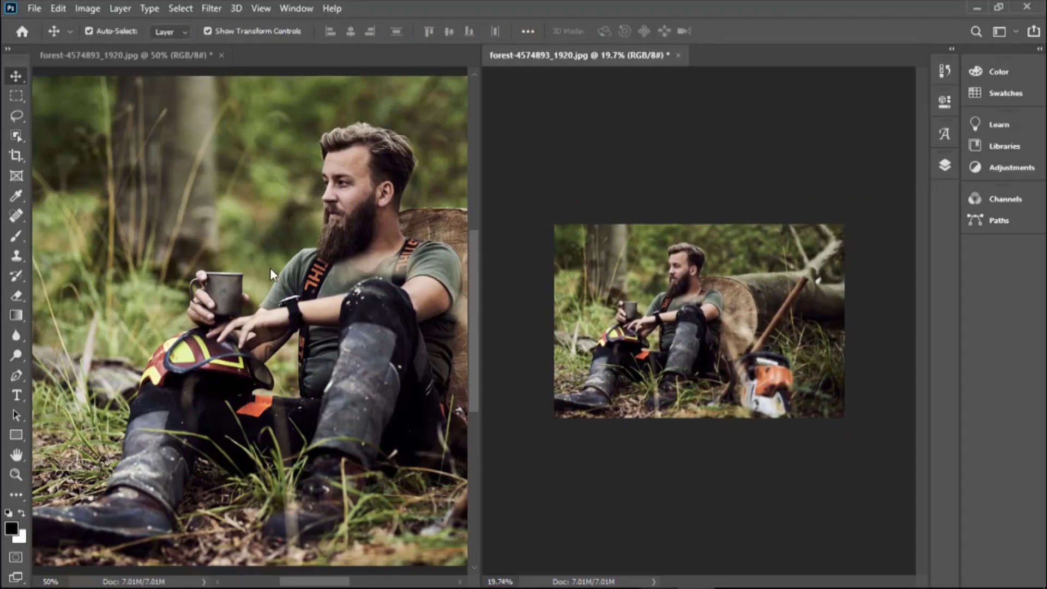
scroll(261, 292, "down", 2)
Enlarge the original window's view to about 66.6% and paint black brush strokes on a new layer beside the man's face.
scroll(338, 301, "up", 3)
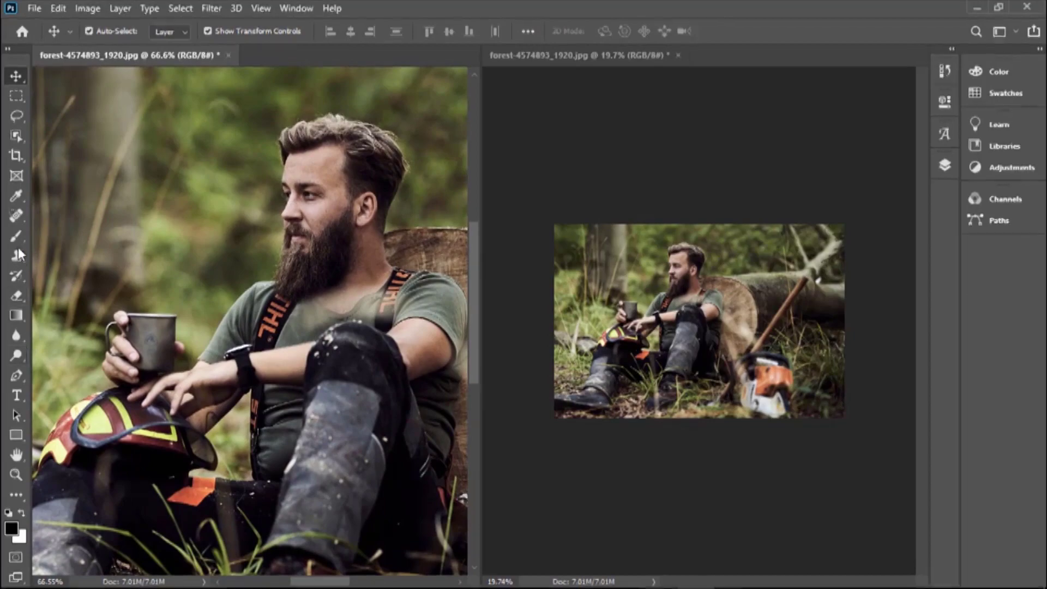
left_click(18, 251)
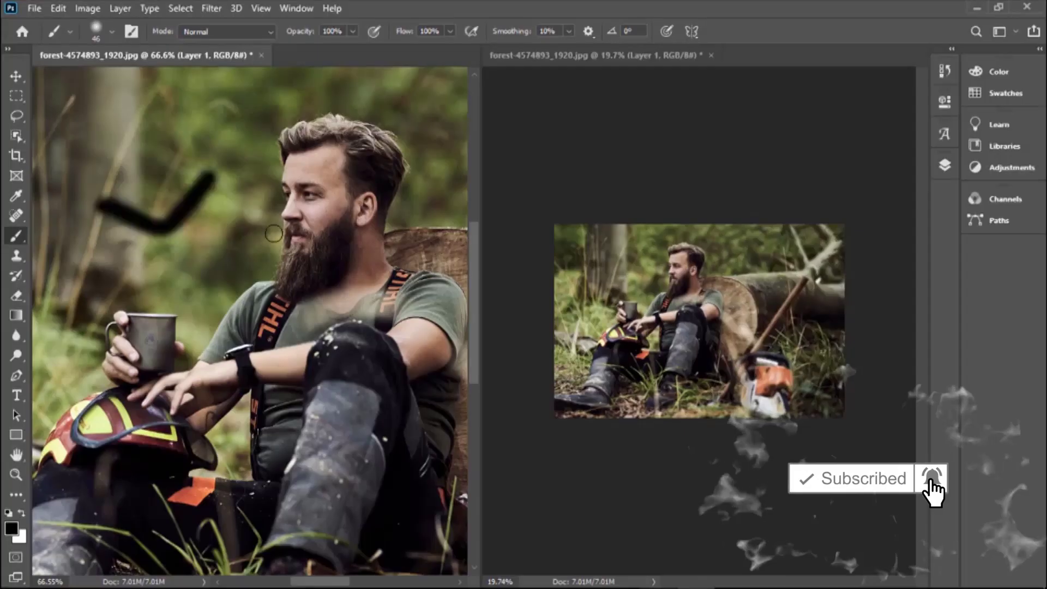
left_click_drag(274, 233, 321, 243)
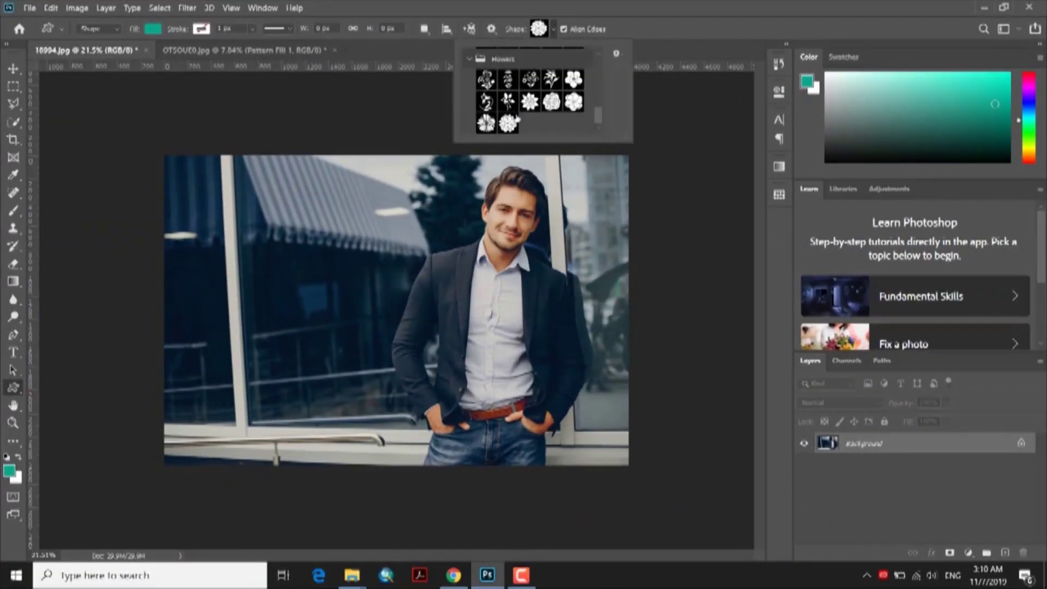
Draw a custom flower shape about 960 by 890 px over the windows beside the man and fill it with red.
left_click_drag(264, 224, 381, 315)
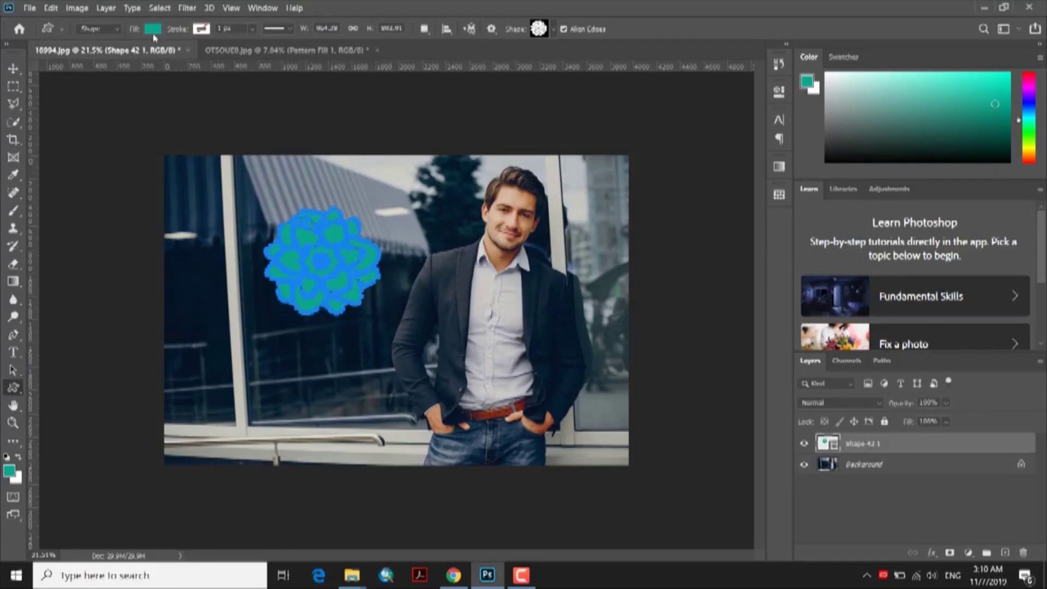
left_click(153, 29)
left_click(68, 117)
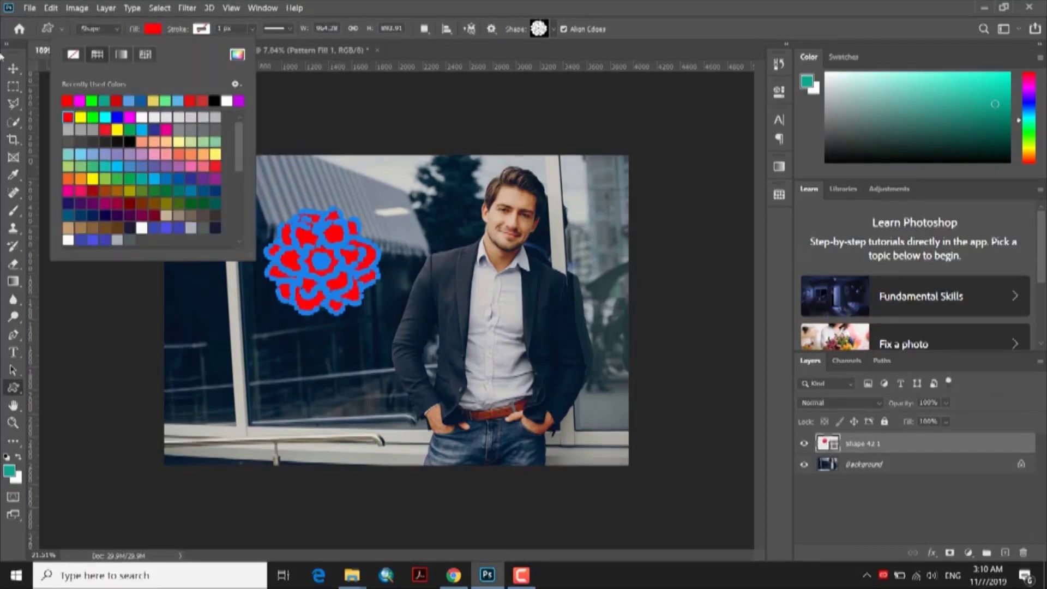
Create a white artboard about 2058 by 2640 px on the empty canvas to the right of the photo using the Artboard tool.
left_click(21, 71)
scroll(327, 246, "down", 2)
right_click(14, 69)
left_click(70, 85)
left_click_drag(573, 204, 738, 418)
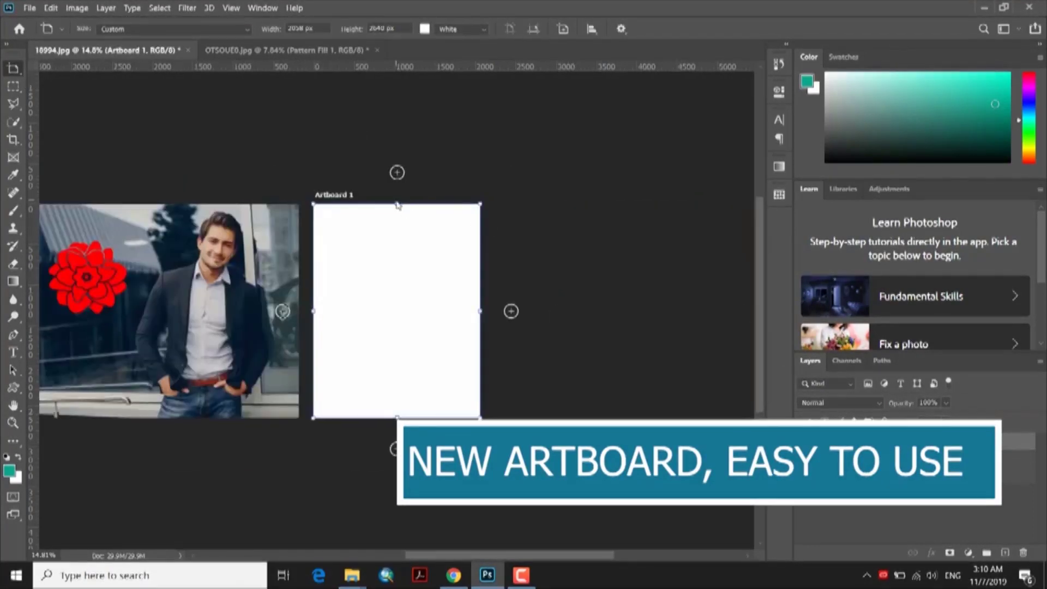
Move the red flower shape from the photo onto the white artboard and shift it slightly toward the artboard's left edge.
right_click(13, 70)
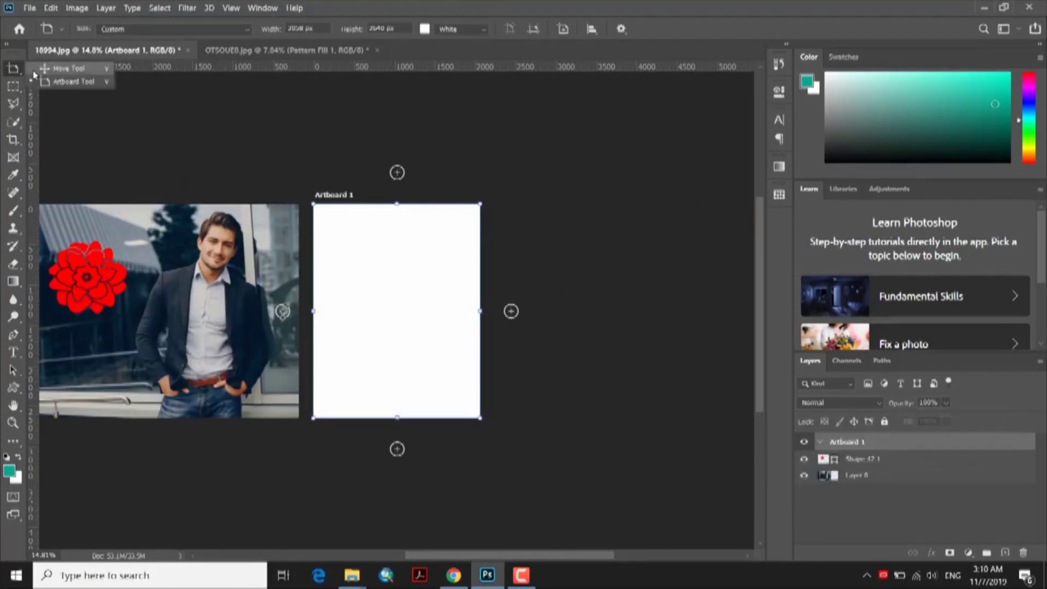
left_click(68, 68)
left_click_drag(98, 281, 402, 292)
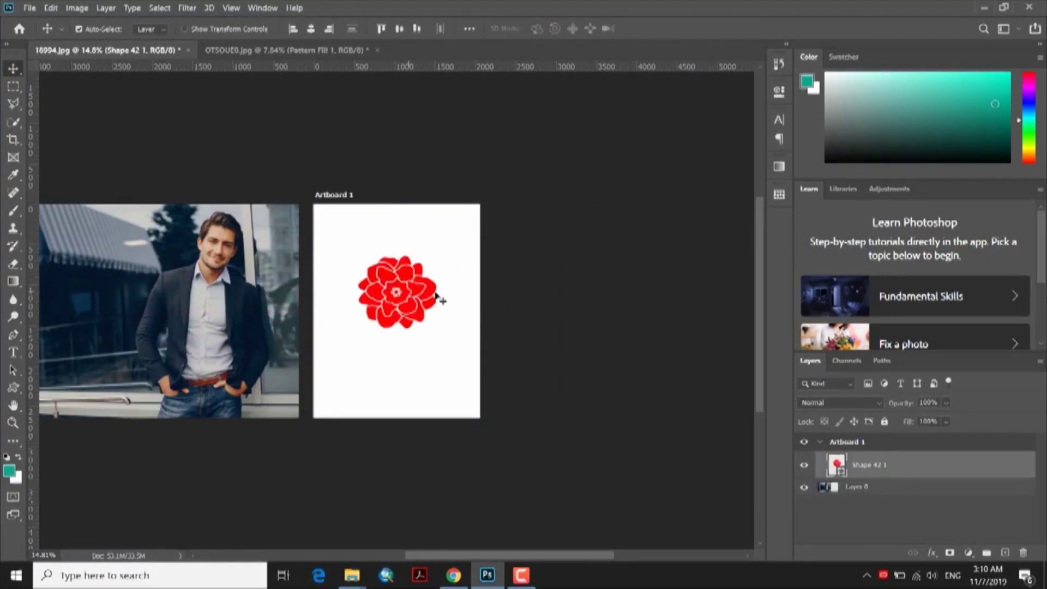
scroll(437, 297, "up", 3)
scroll(551, 338, "down", 2)
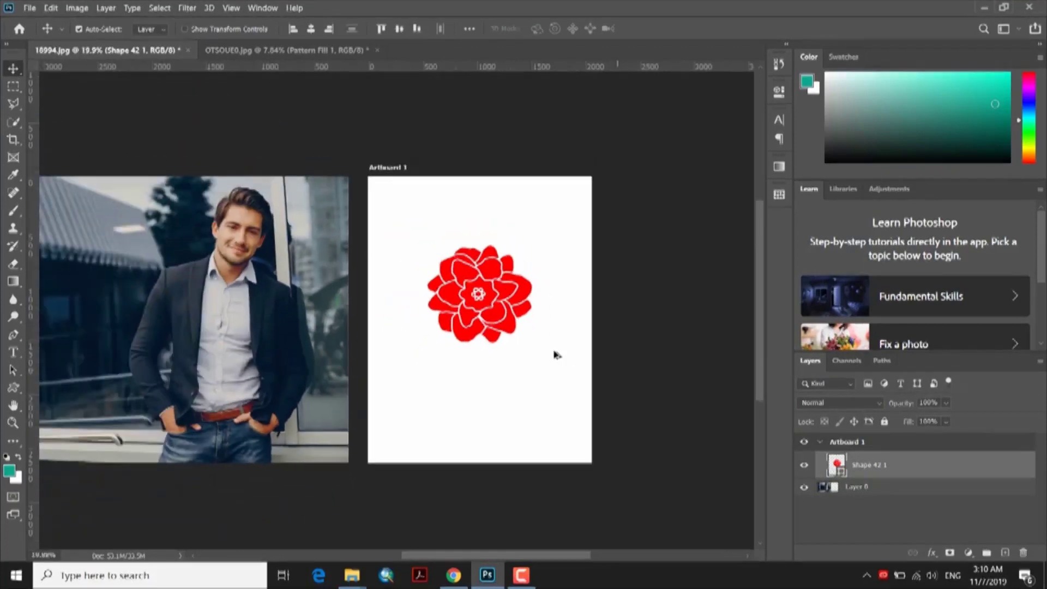
left_click_drag(521, 287, 479, 287)
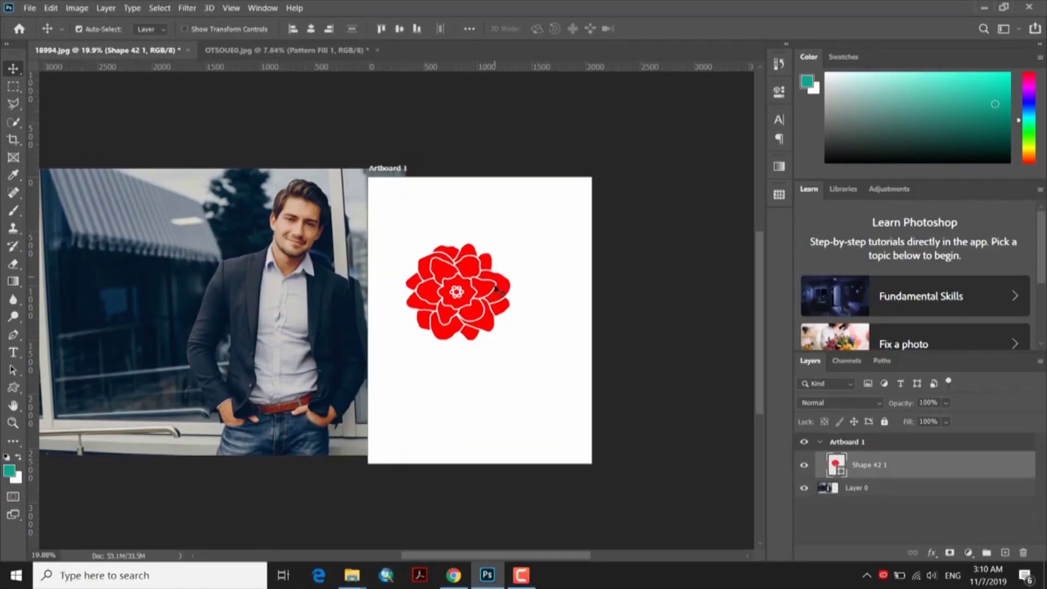